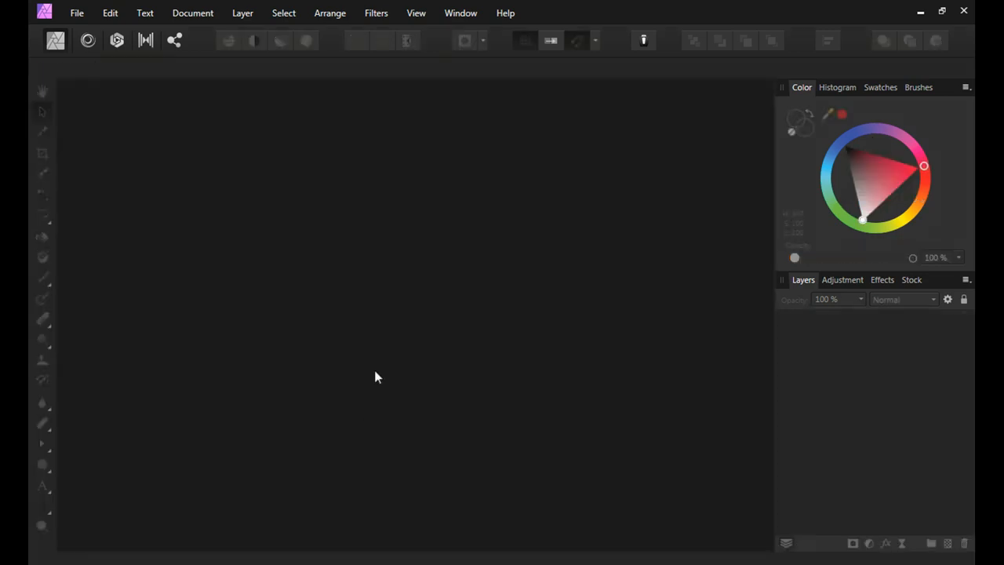
Start a new document in centimeters with a page width of 30 cm and a page height of 10 cm
left_click(76, 14)
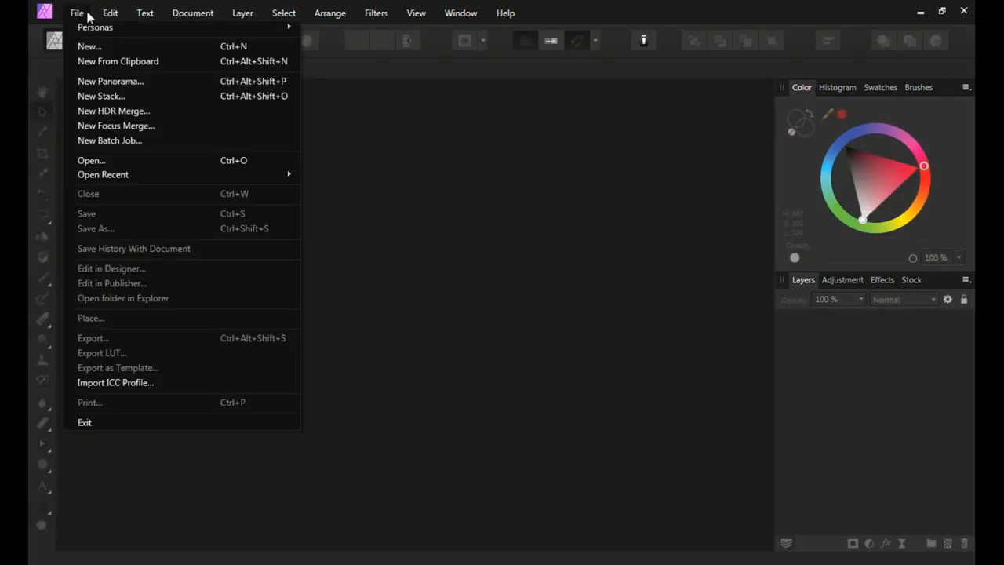
left_click(129, 46)
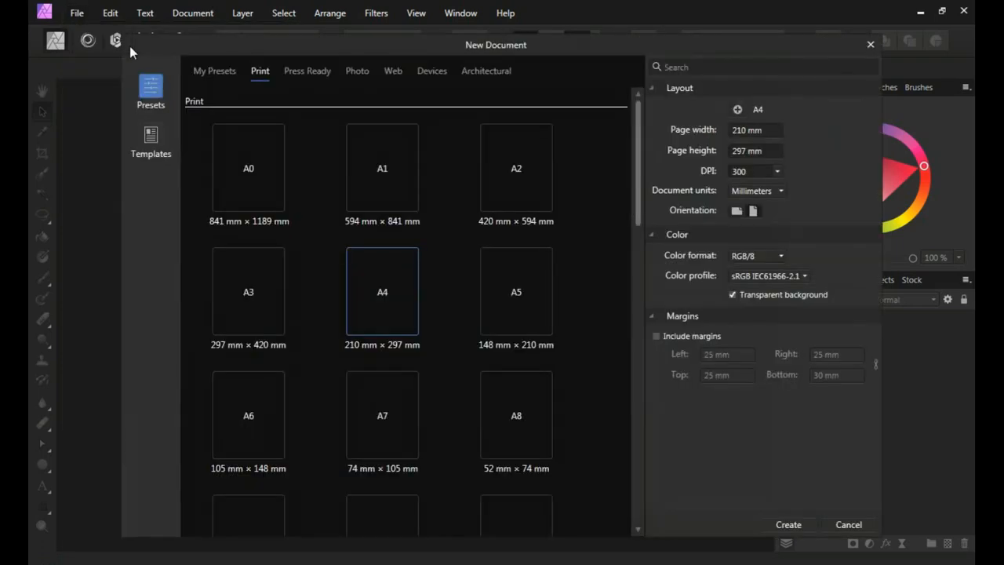
left_click(780, 191)
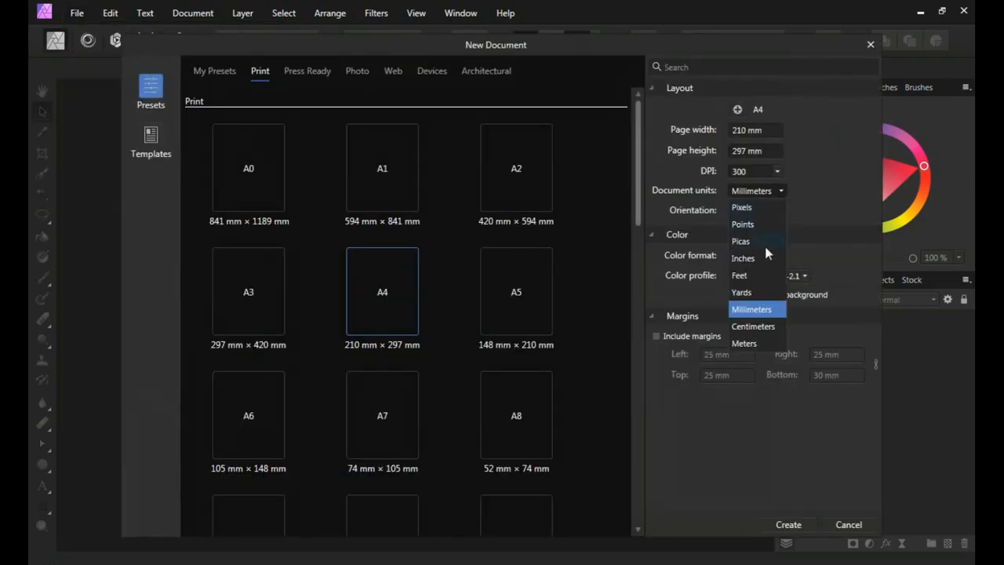
left_click(780, 327)
left_click(750, 131)
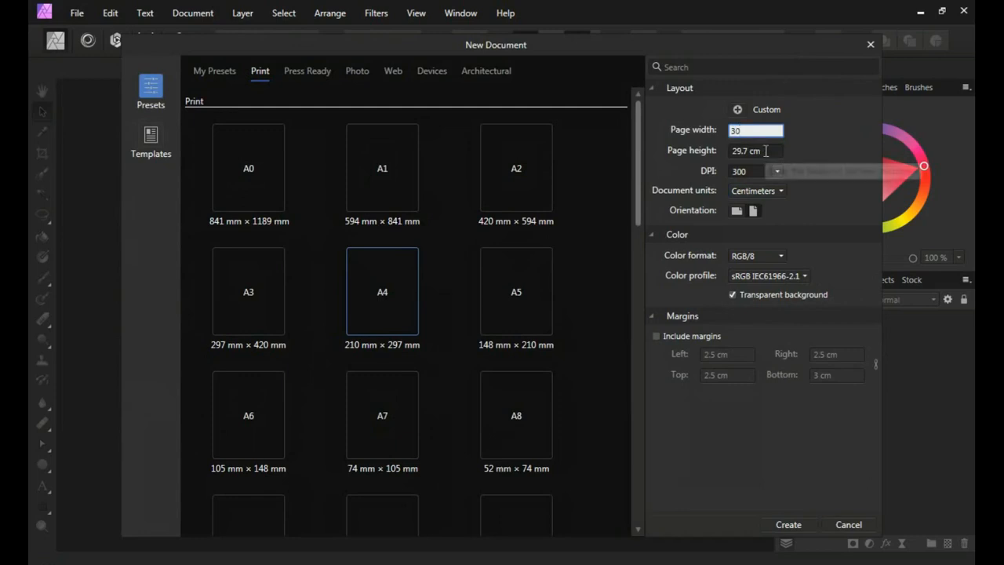
key("Tab")
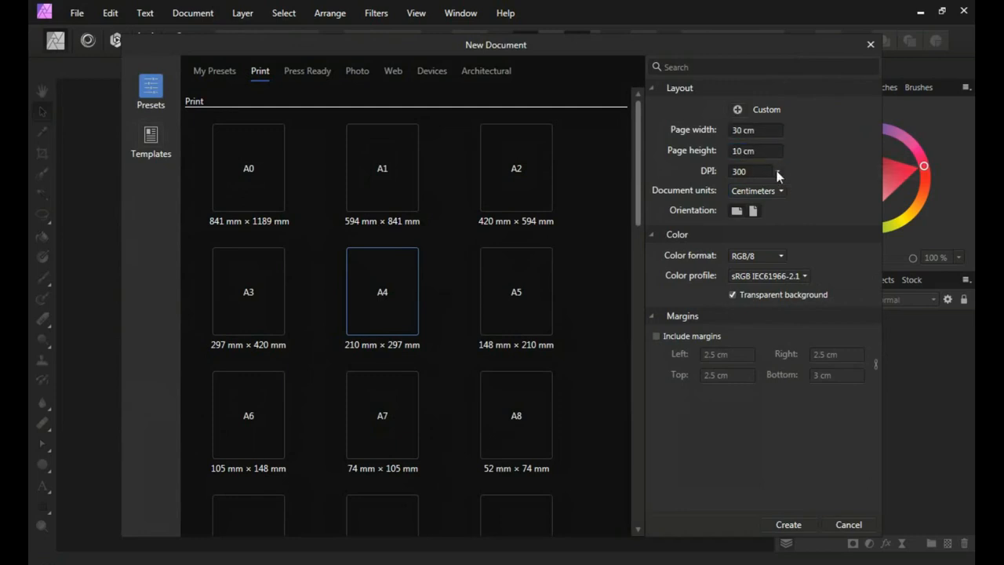
Set the color format to CMYK/8, turn off the transparent background, and create the document
left_click(777, 172)
left_click(751, 256)
left_click(779, 259)
left_click(742, 358)
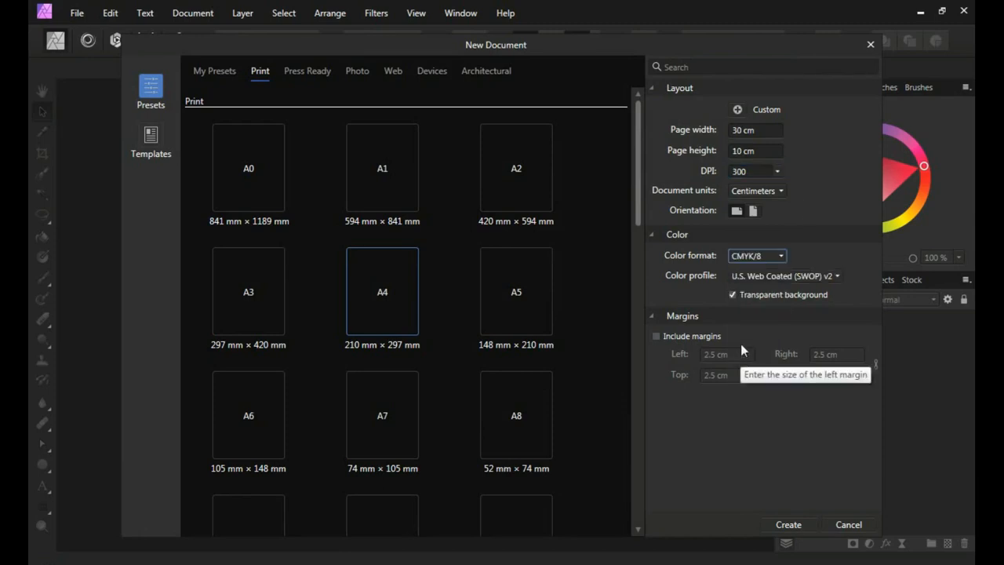
left_click(731, 295)
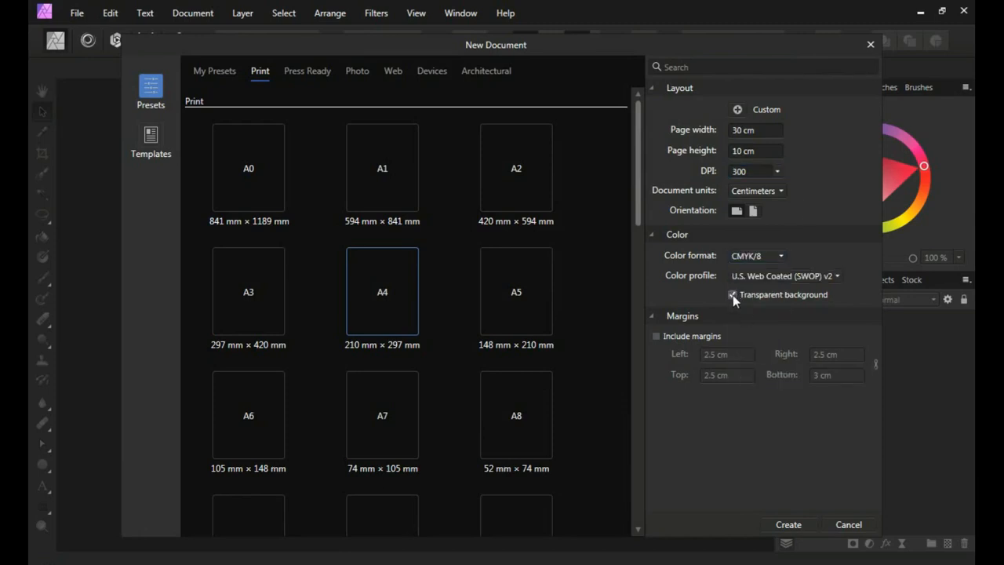
left_click(787, 525)
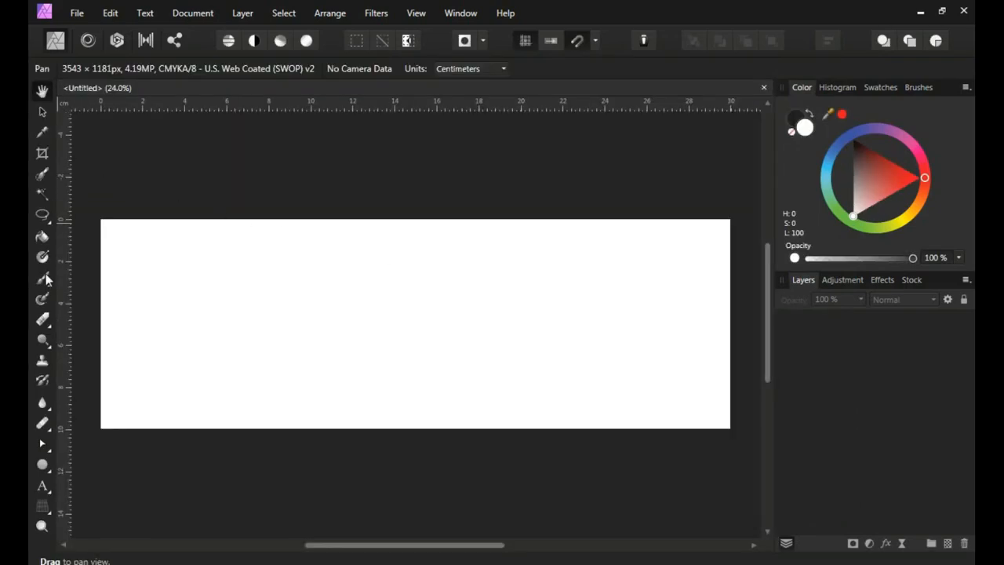
Draw a rectangle covering the whole page and fill it orange (H 39, S 100, L 50)
left_click(47, 466)
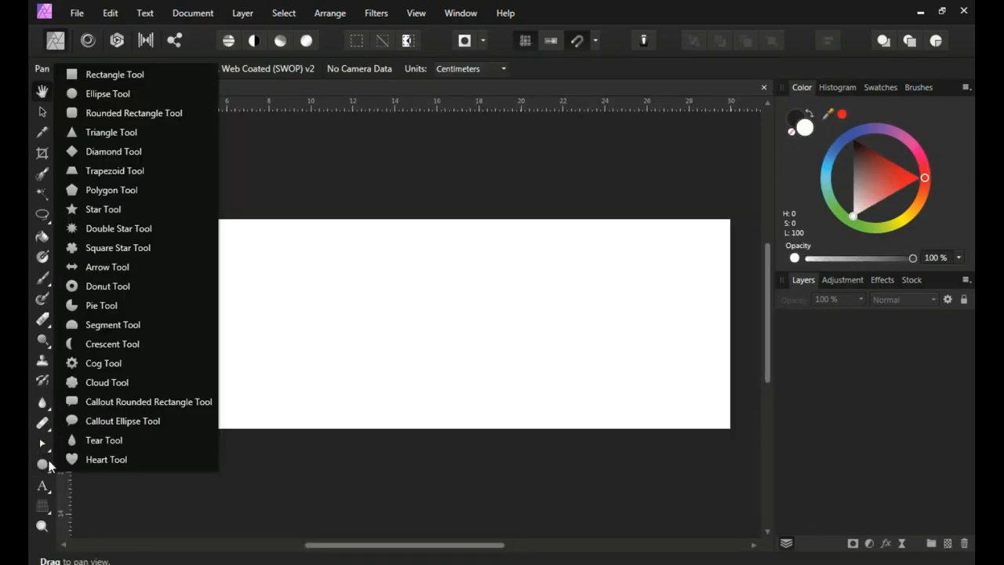
left_click(124, 77)
left_click_drag(106, 221, 731, 430)
left_click(910, 210)
left_click_drag(914, 215, 910, 208)
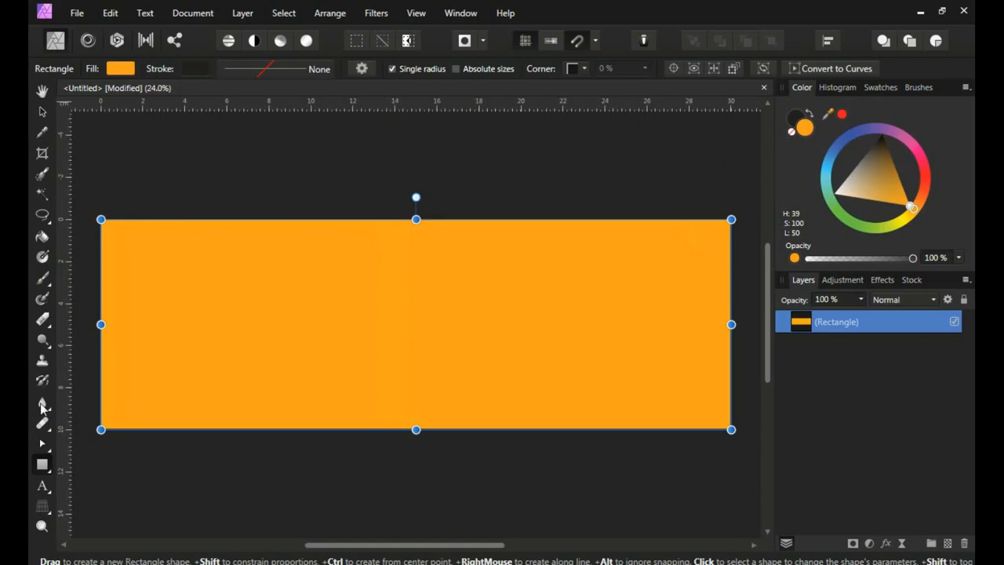
Draw a closed triangle with the Pen tool across the page's lower-right half and fill it red-orange (H 11, S 100, L 50)
left_click(43, 443)
left_click(78, 445)
left_click(100, 429)
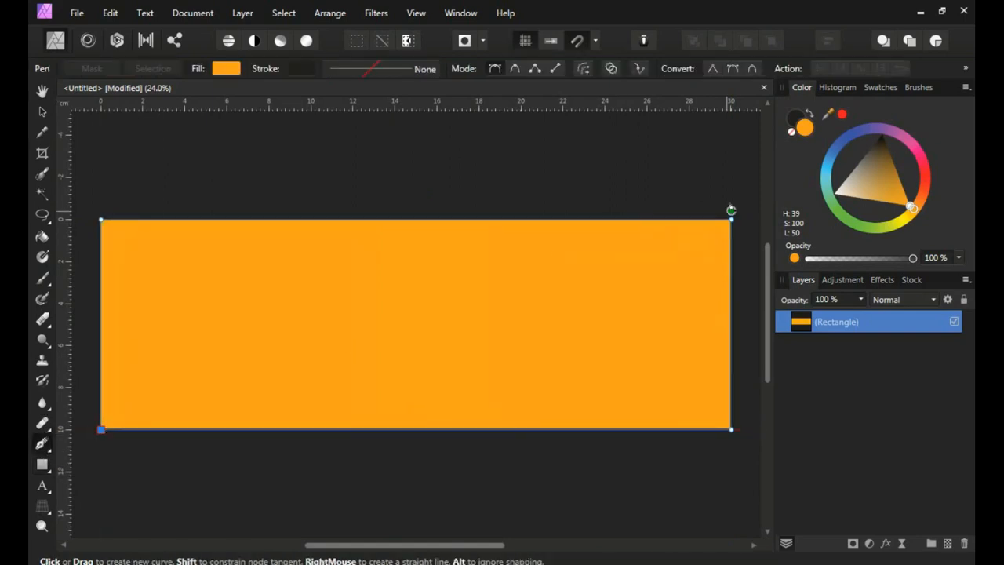
left_click(730, 220)
left_click(731, 429)
left_click(100, 429)
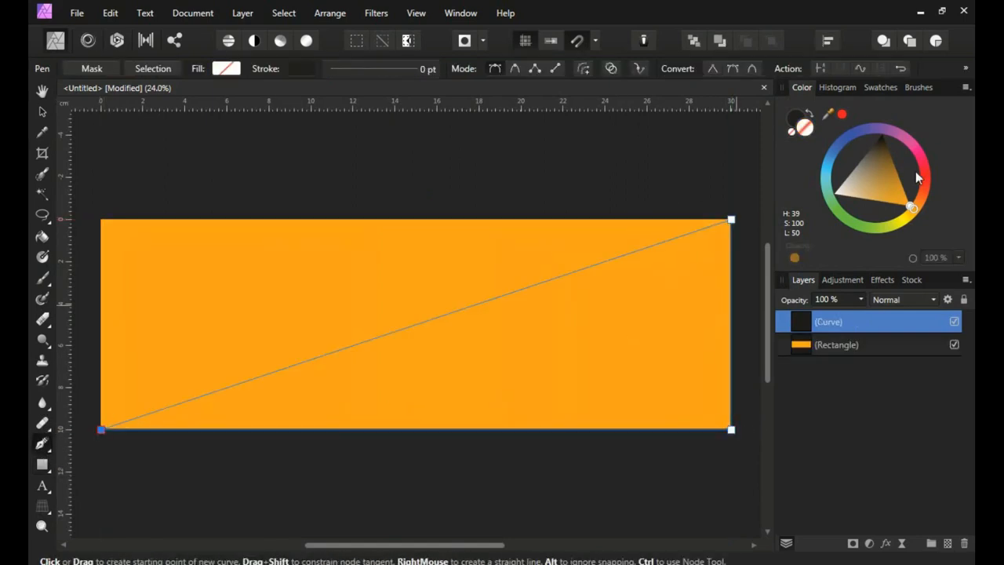
left_click(923, 188)
Bend the triangle's diagonal edge into a curve sagging toward the lower-right corner with the Node tool
left_click(44, 444)
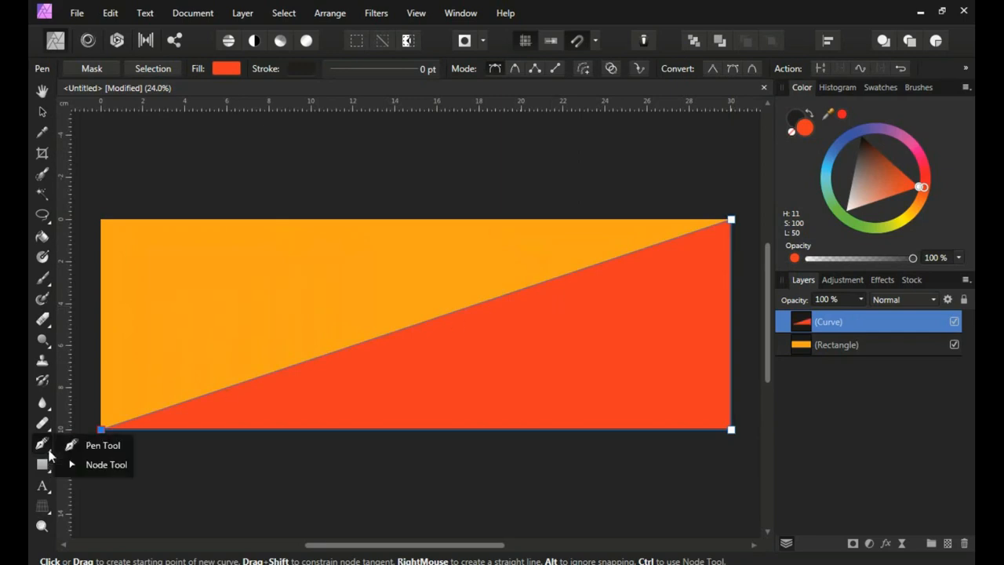
left_click(112, 465)
left_click_drag(462, 307, 562, 345)
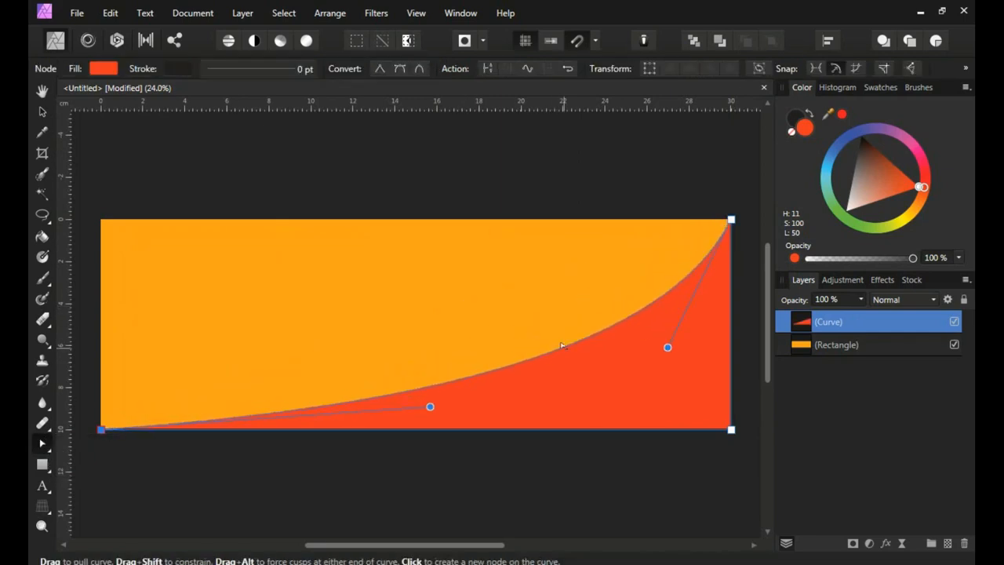
Duplicate the orange background rectangle
key("v")
left_click(473, 253)
right_click(473, 252)
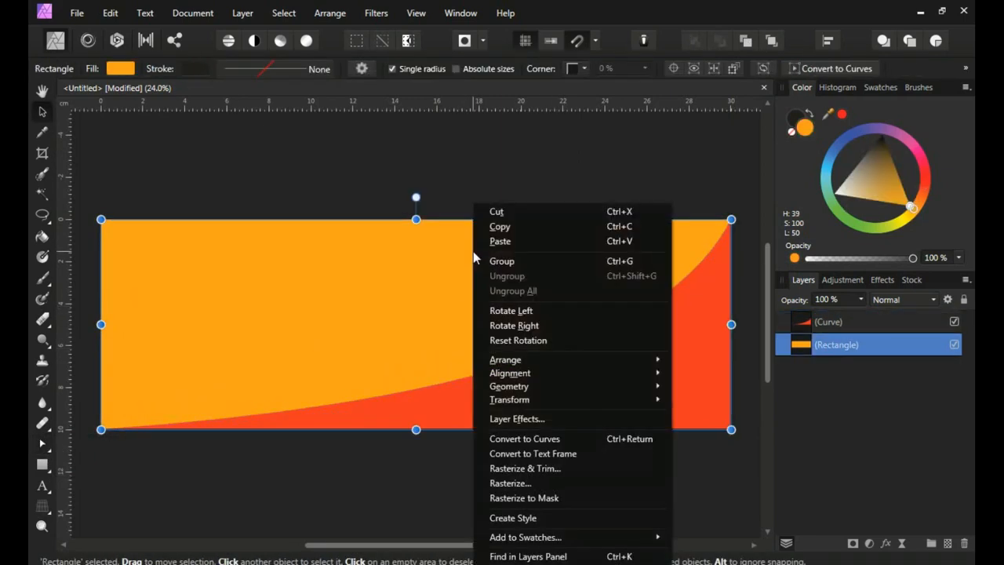
left_click(440, 319)
right_click(808, 345)
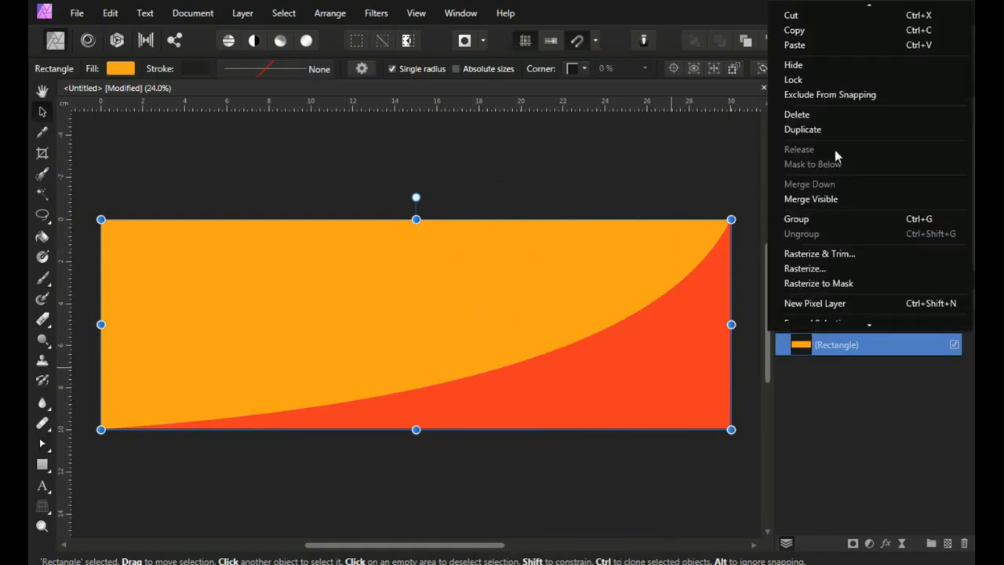
left_click(815, 128)
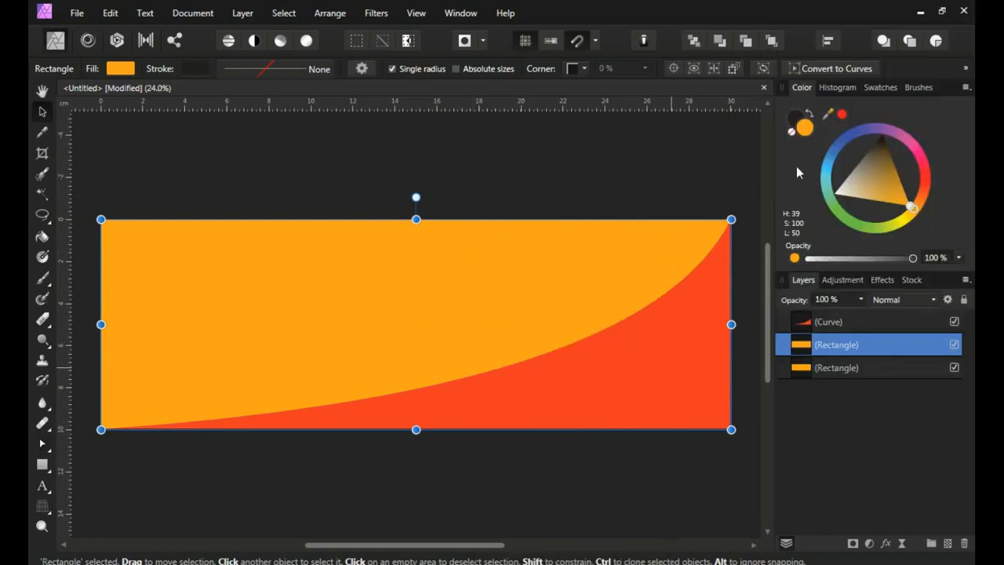
Bring the duplicate rectangle to the front as a dark red (H 10, S 100, L 29) strip about 1.8 cm tall along the page's lower edge
left_click(771, 40)
left_click_drag(418, 220, 421, 392)
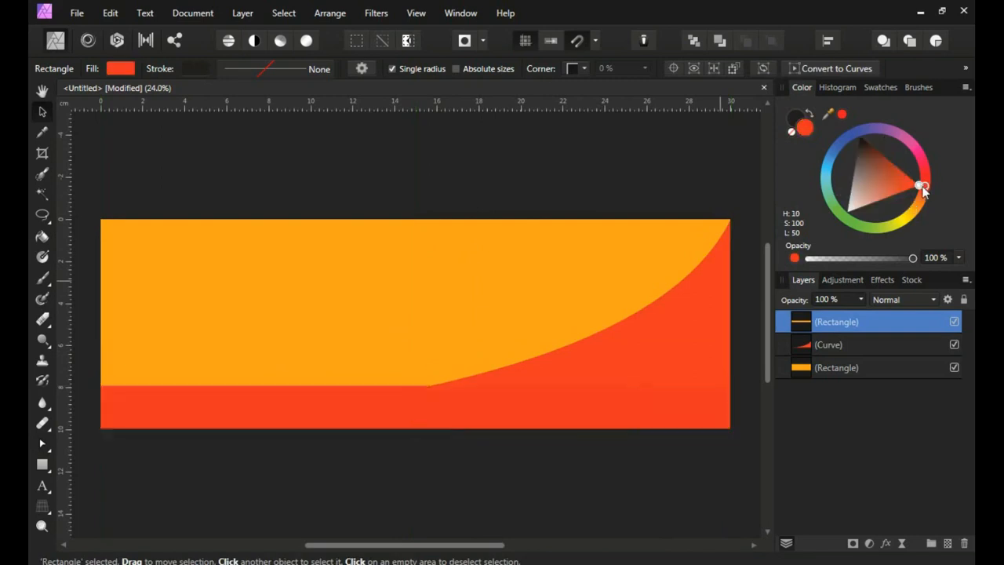
left_click_drag(422, 392, 421, 397)
Place the burger image whose file name ends in E94j3rMcxlw-unsplash from the BAHAN TUTOR folder onto the page
left_click(77, 13)
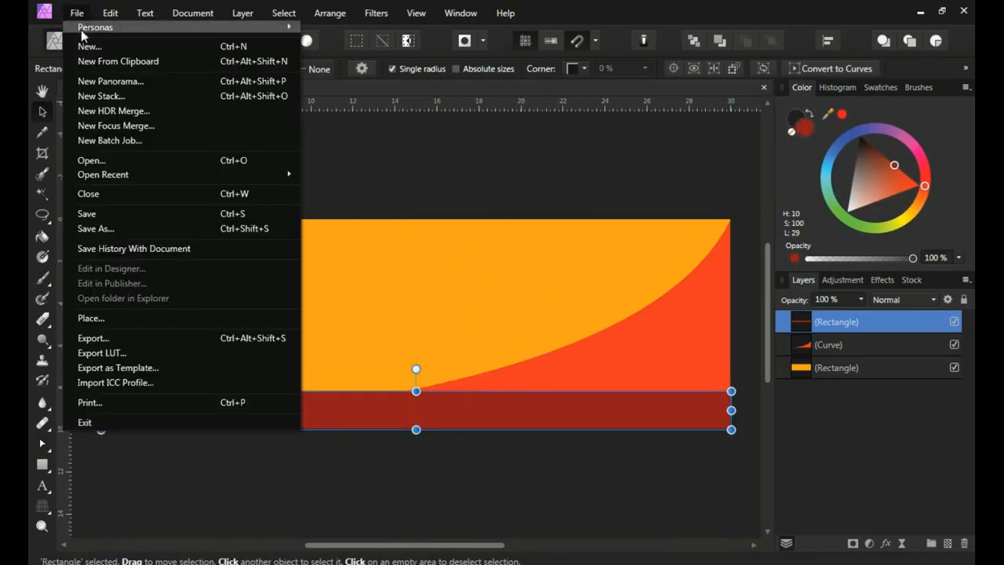
left_click(118, 316)
scroll(369, 91, "down", 5)
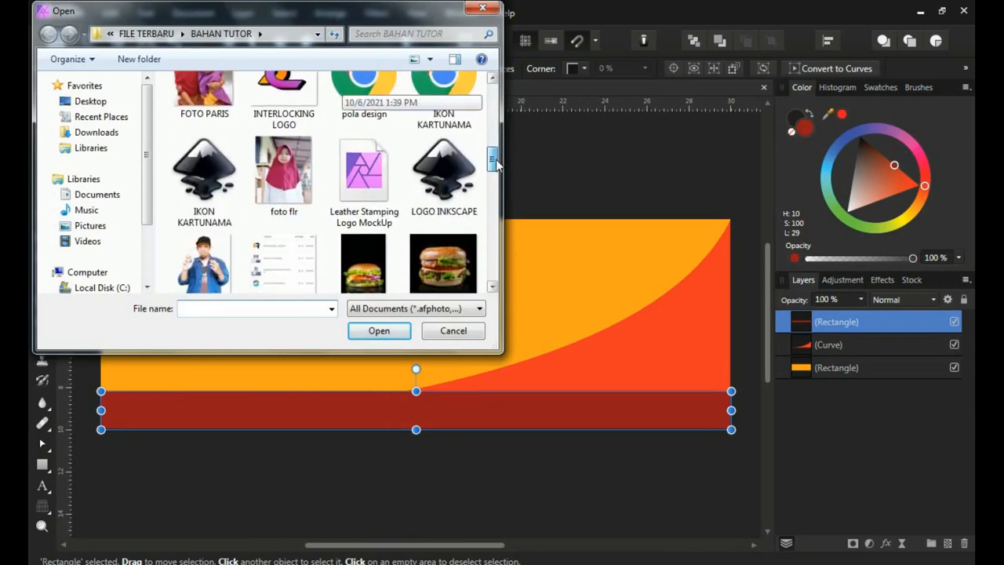
left_click(453, 189)
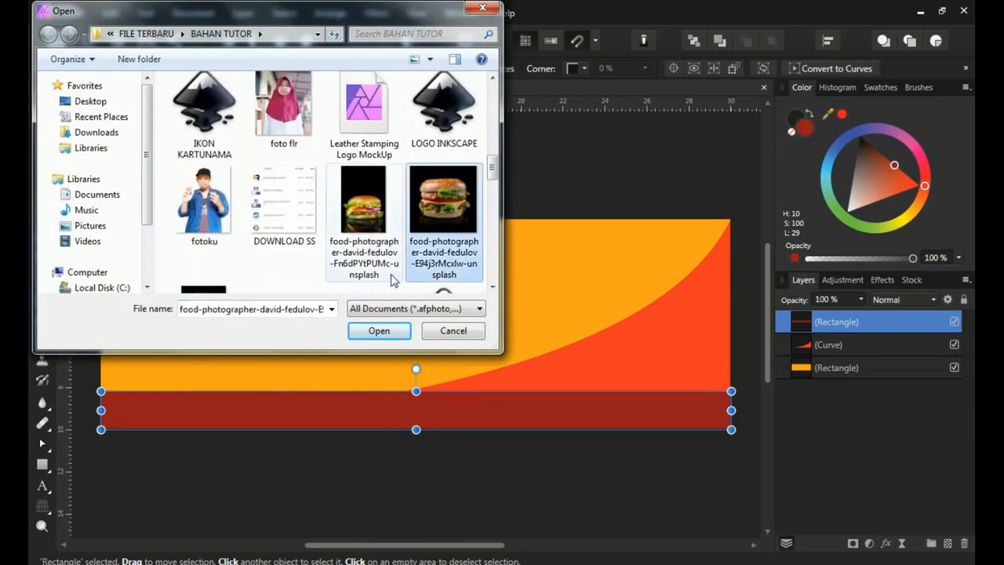
left_click(378, 331)
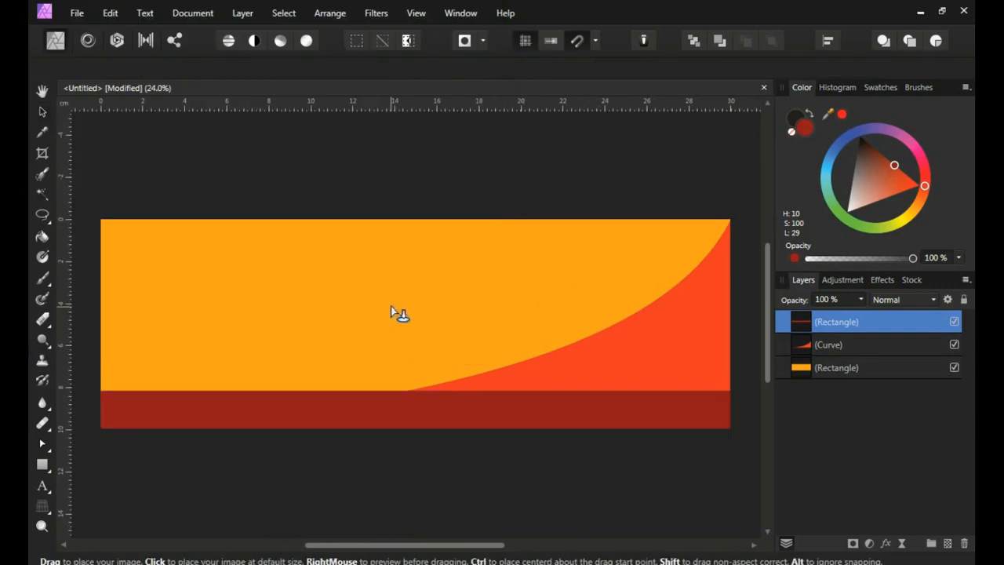
left_click(394, 306)
Scale the burger photo down to about 8.5 cm square and position it slightly left of the page's center
scroll(394, 306, "down", 5)
left_click_drag(634, 272, 481, 257)
scroll(394, 287, "up", 3)
left_click_drag(438, 254, 400, 271)
scroll(402, 275, "up", 1)
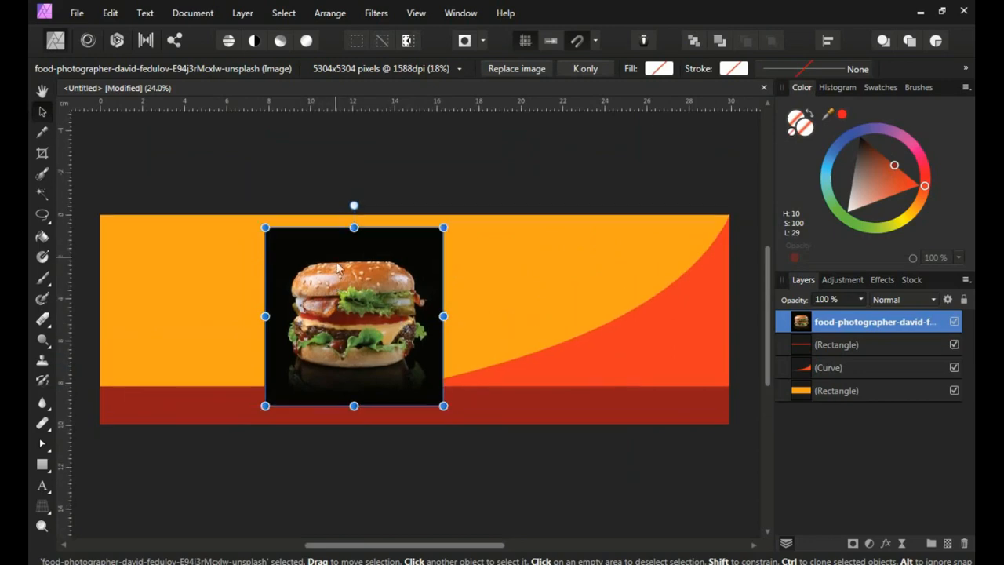
Select the burger by tracing closely around its outline with the Freehand Selection tool
scroll(325, 331, "up", 3)
left_click(42, 212)
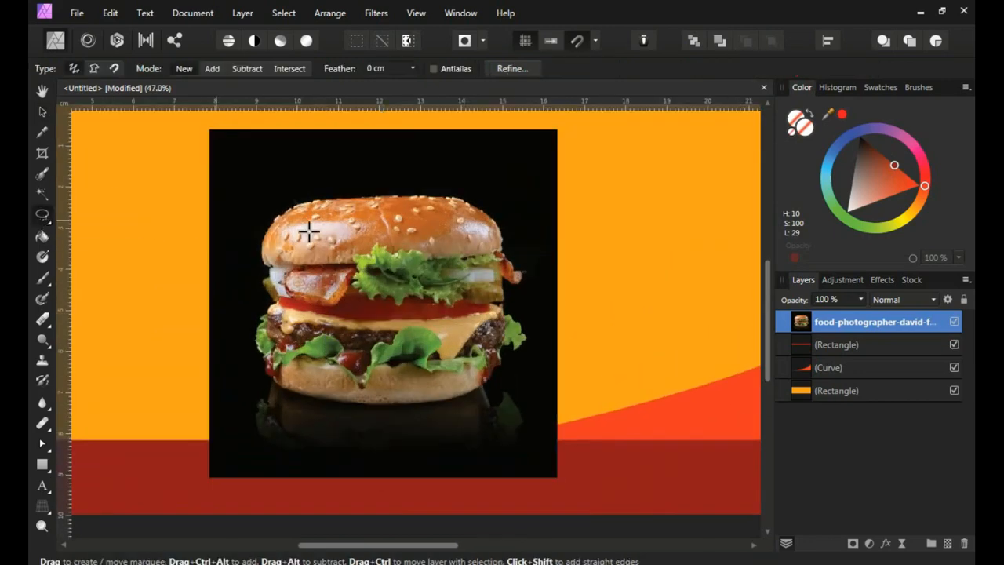
scroll(368, 248, "up", 3)
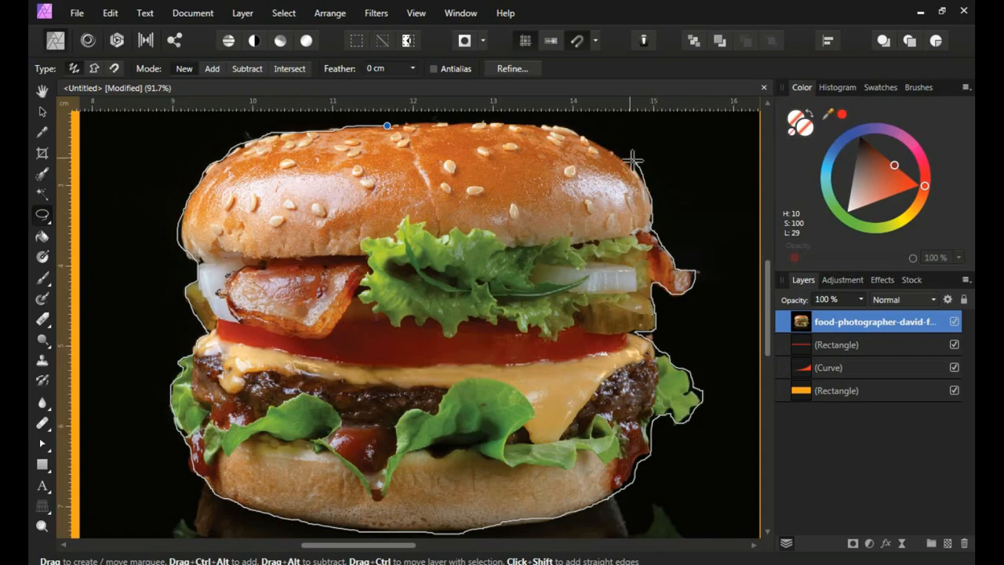
left_click_drag(389, 126, 391, 127)
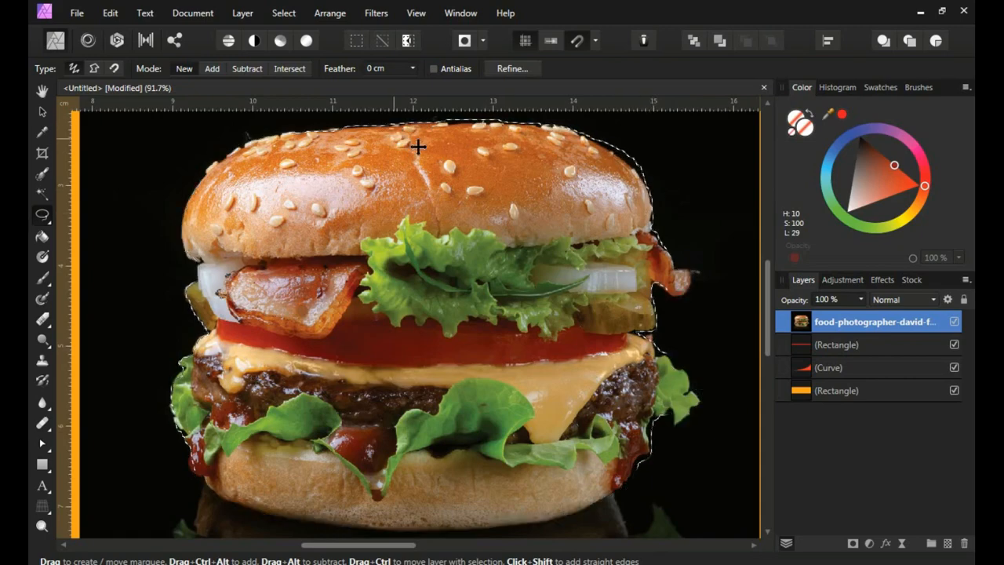
Invert the pixel selection and rasterize the burger photo layer
left_click(283, 13)
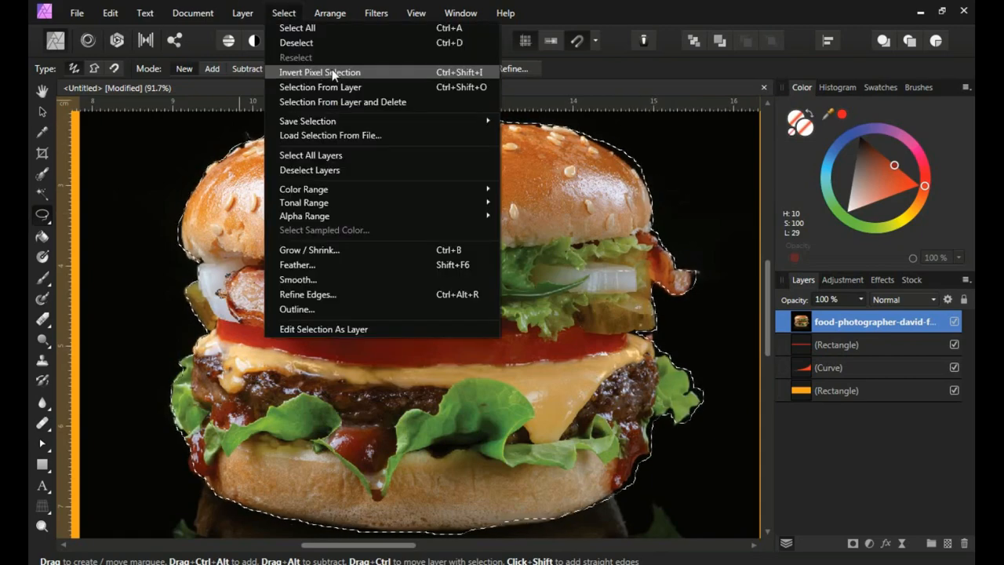
left_click(334, 73)
scroll(482, 336, "down", 3)
left_click(242, 12)
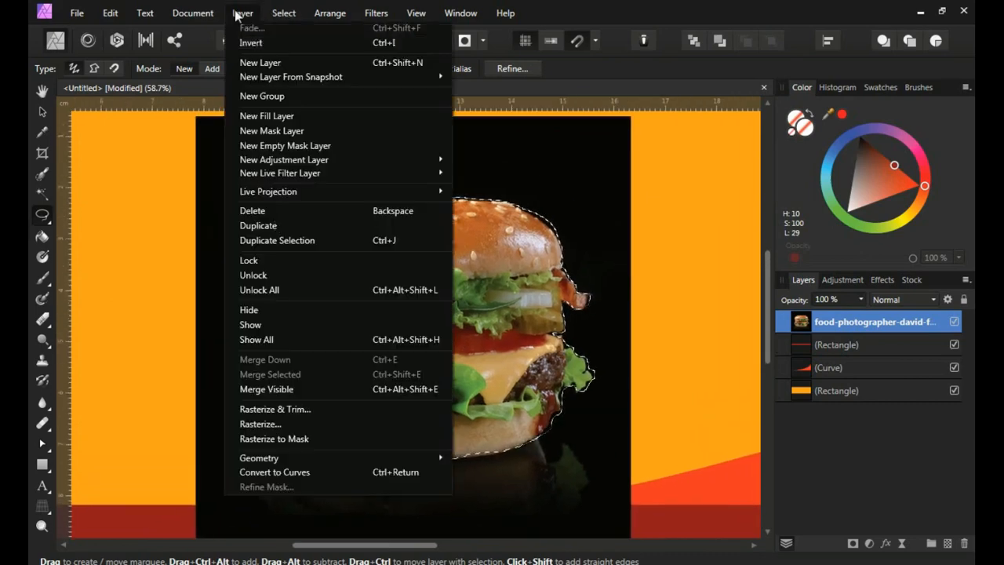
left_click(245, 424)
Cut the photo's black background and invert the selection back to the burger
left_click(110, 12)
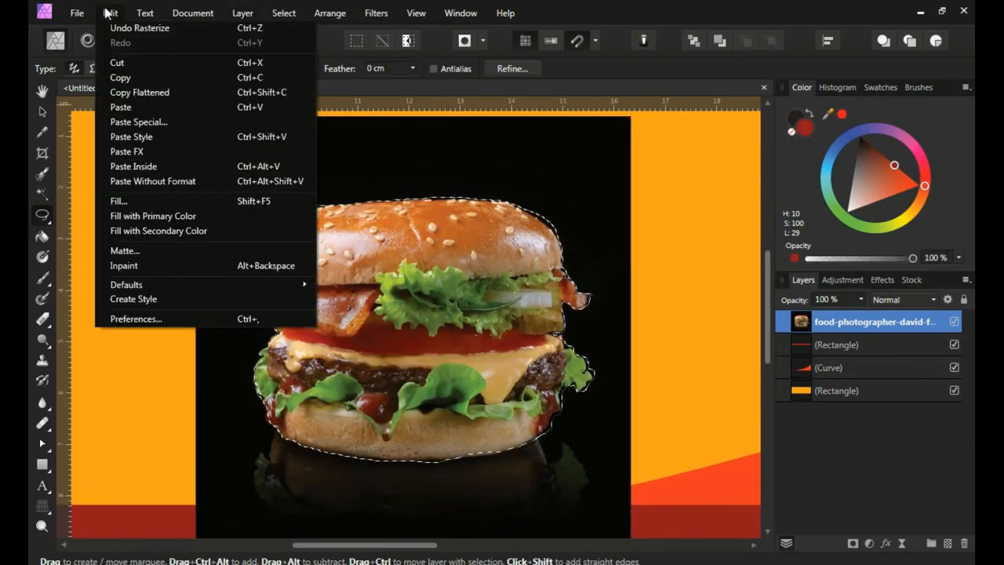
left_click(117, 62)
left_click(283, 13)
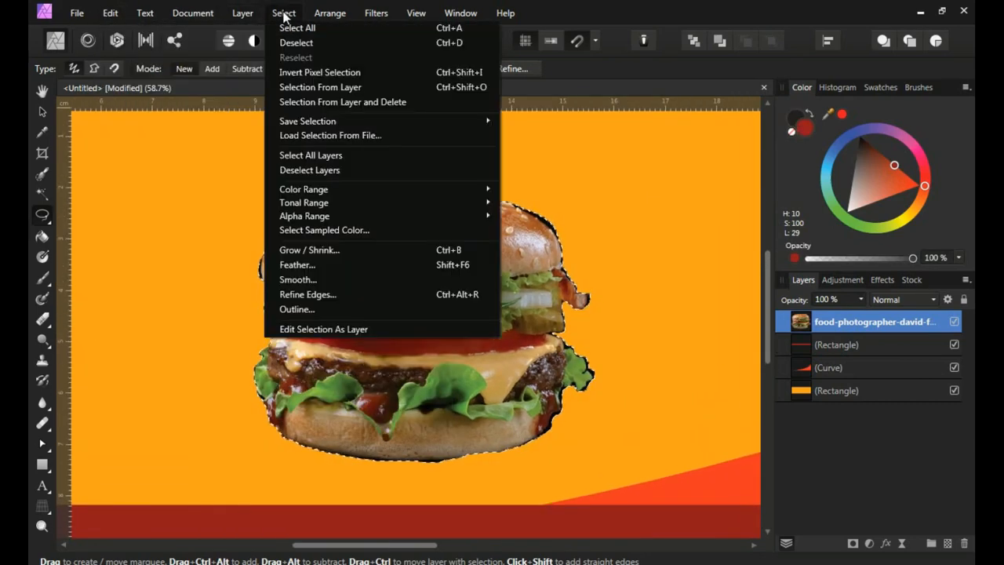
left_click(334, 72)
Refine the burger selection by painting around its edges with the 50 px Matte brush and setting the feather to 0.3 px
scroll(381, 376, "up", 3)
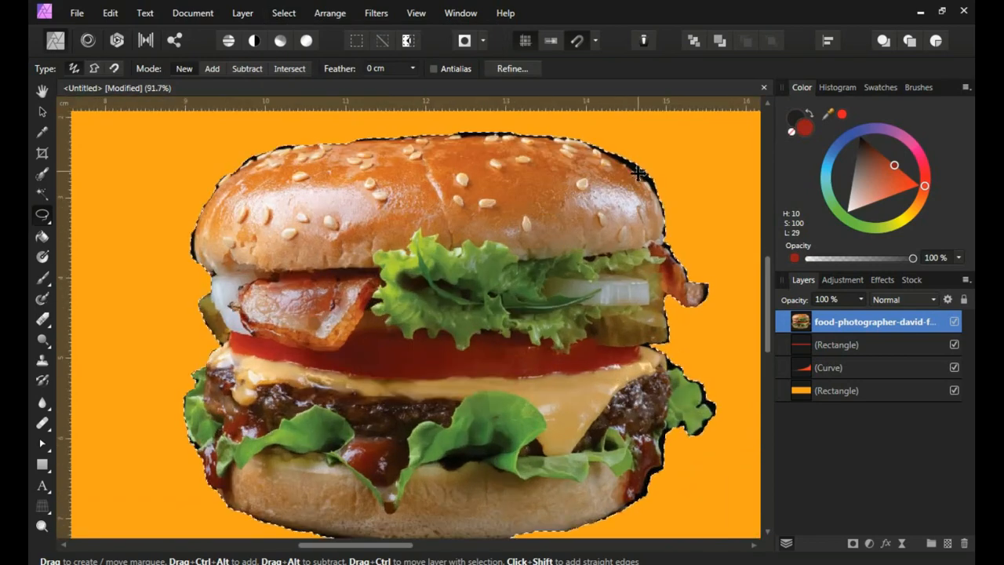
left_click(513, 69)
scroll(305, 313, "down", 3)
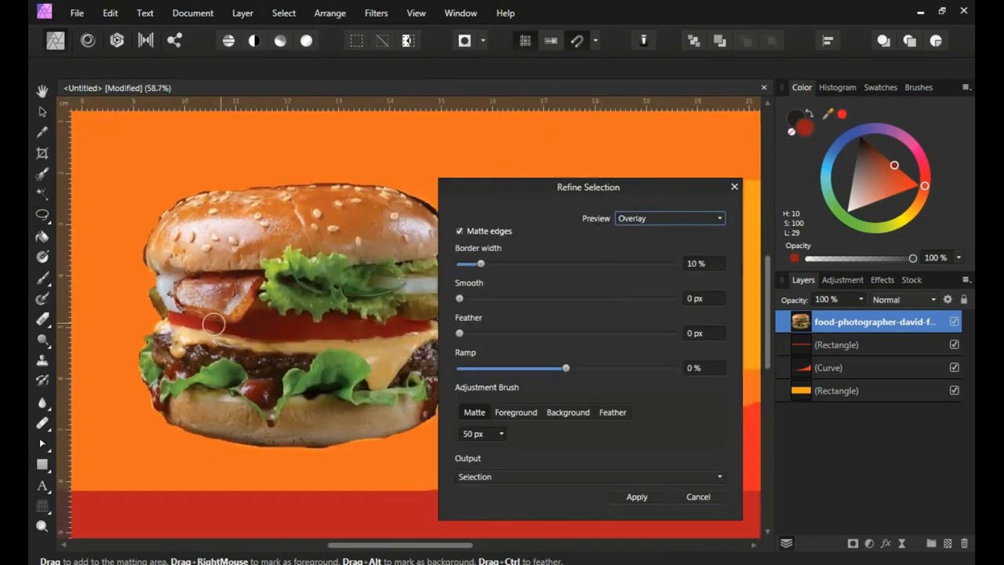
mouse_move(275, 194)
left_mouse_down()
mouse_move(317, 189)
mouse_move(392, 213)
left_mouse_up()
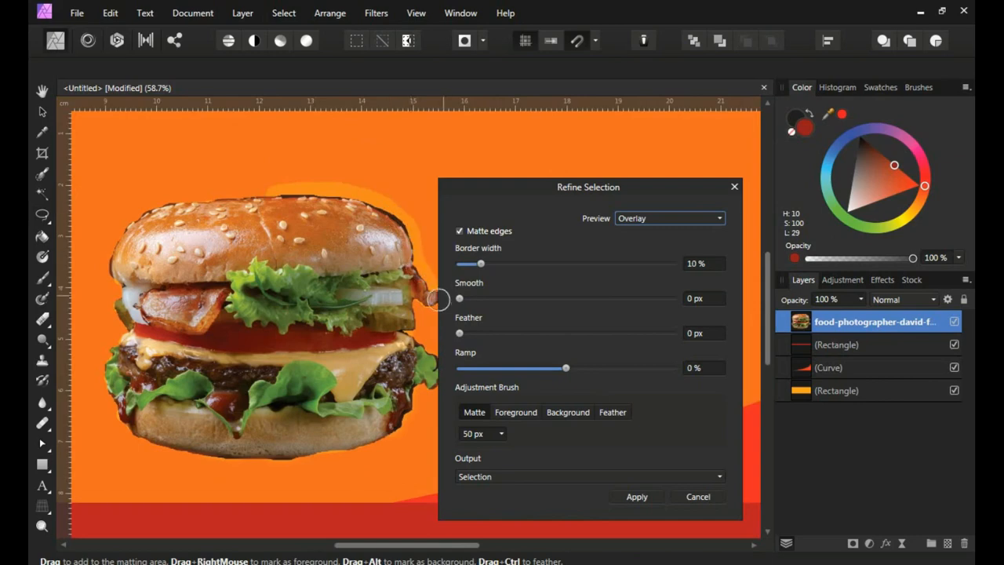
mouse_move(397, 419)
left_mouse_down()
mouse_move(247, 460)
mouse_move(112, 396)
left_mouse_up()
mouse_move(110, 256)
left_mouse_down()
mouse_move(140, 219)
mouse_move(330, 198)
mouse_move(392, 205)
left_mouse_up()
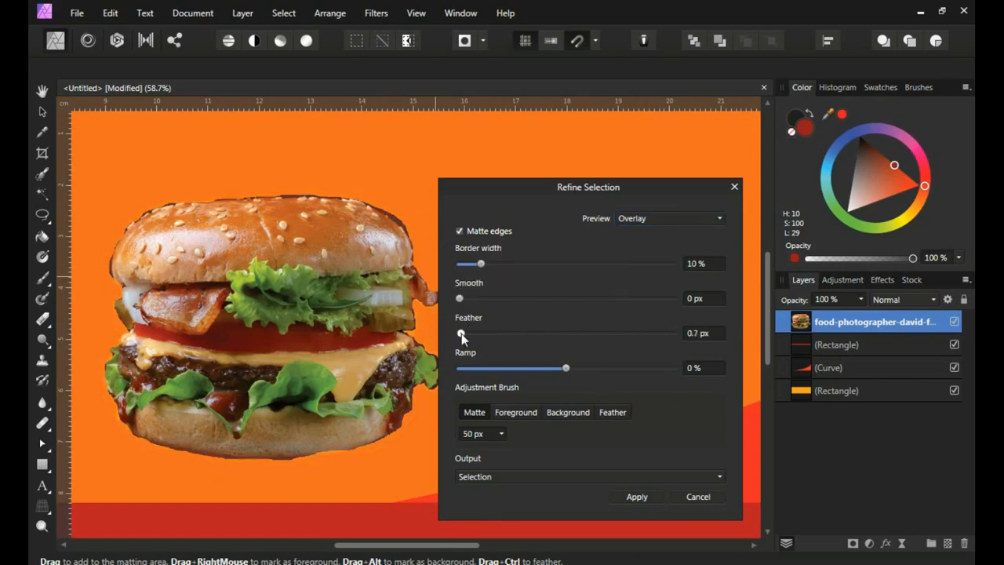
left_click_drag(404, 235, 389, 215)
left_click_drag(339, 181, 394, 206)
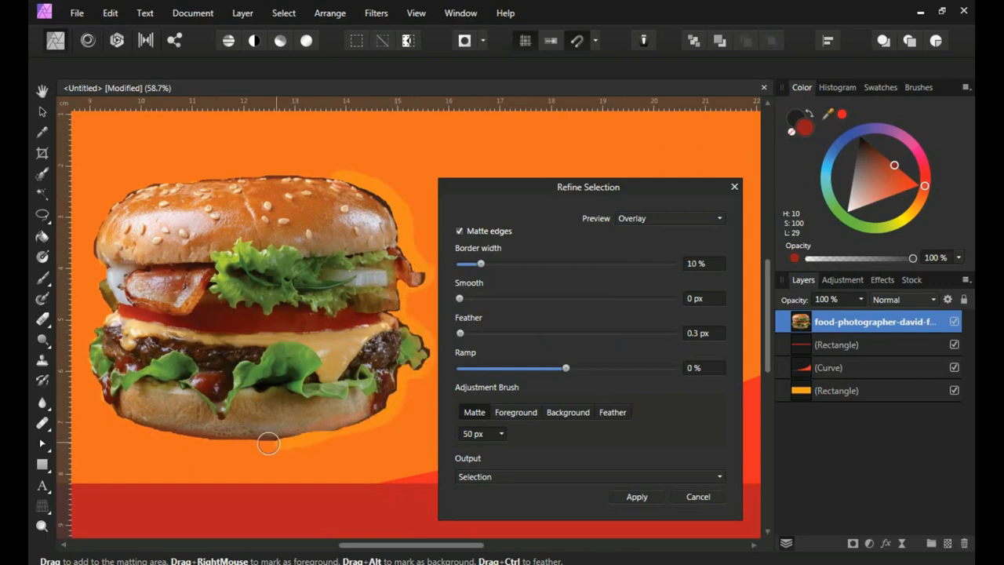
left_click_drag(268, 444, 126, 416)
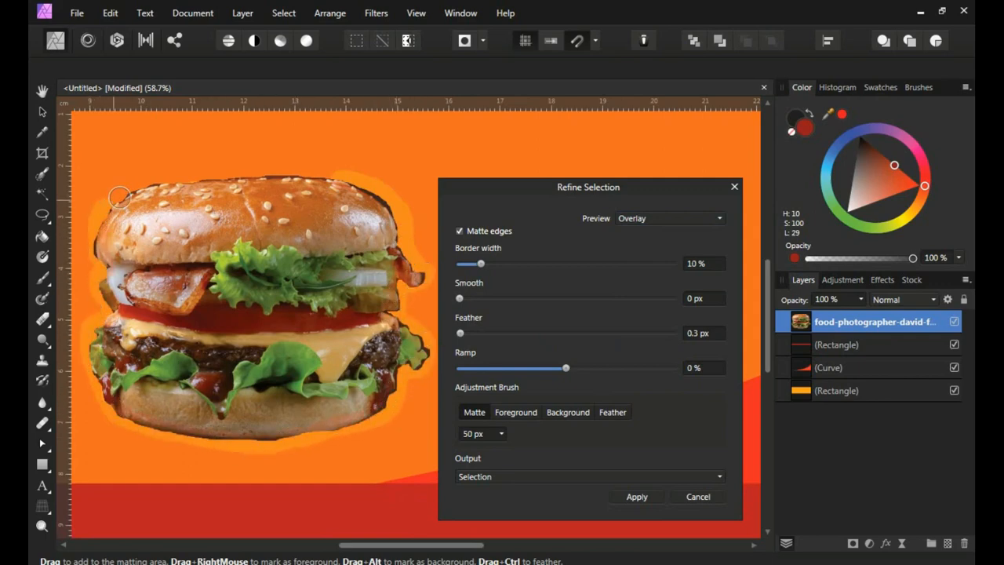
mouse_move(120, 196)
left_mouse_down()
mouse_move(324, 167)
mouse_move(339, 169)
mouse_move(365, 226)
left_mouse_up()
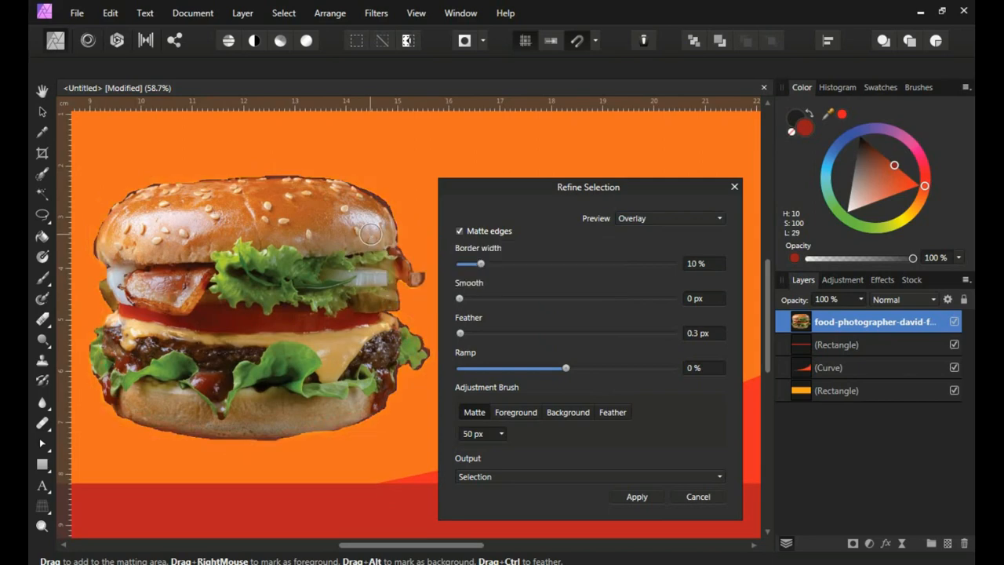
Output the refined burger selection as a mask and apply it
left_click(719, 480)
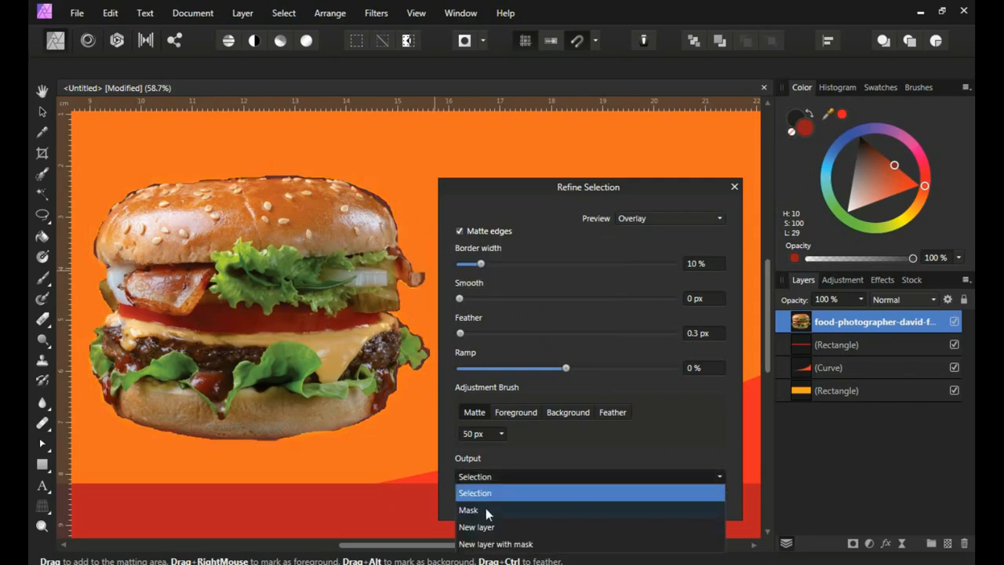
left_click(469, 511)
left_click(640, 497)
scroll(400, 392, "up", 2)
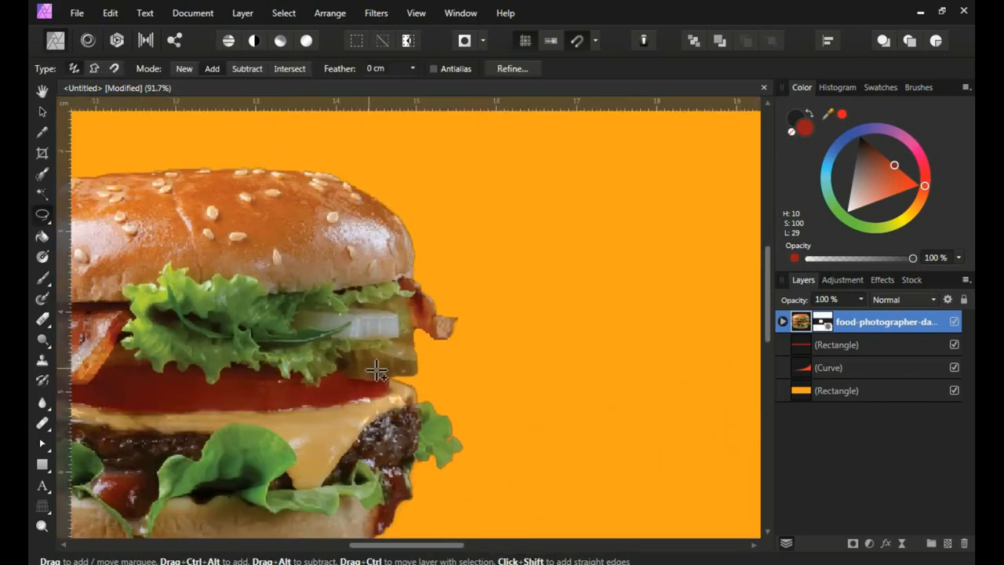
scroll(488, 292, "down", 4)
Enlarge the masked burger to about 8.5 cm wide and move it to the left part of the banner
key("v")
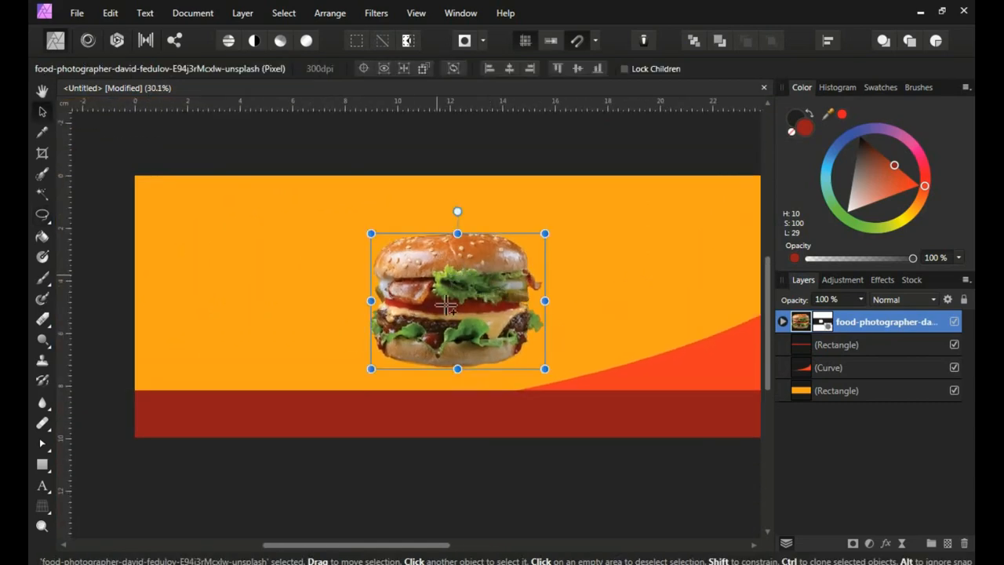
left_click_drag(545, 301, 570, 302)
left_click_drag(506, 298, 372, 314)
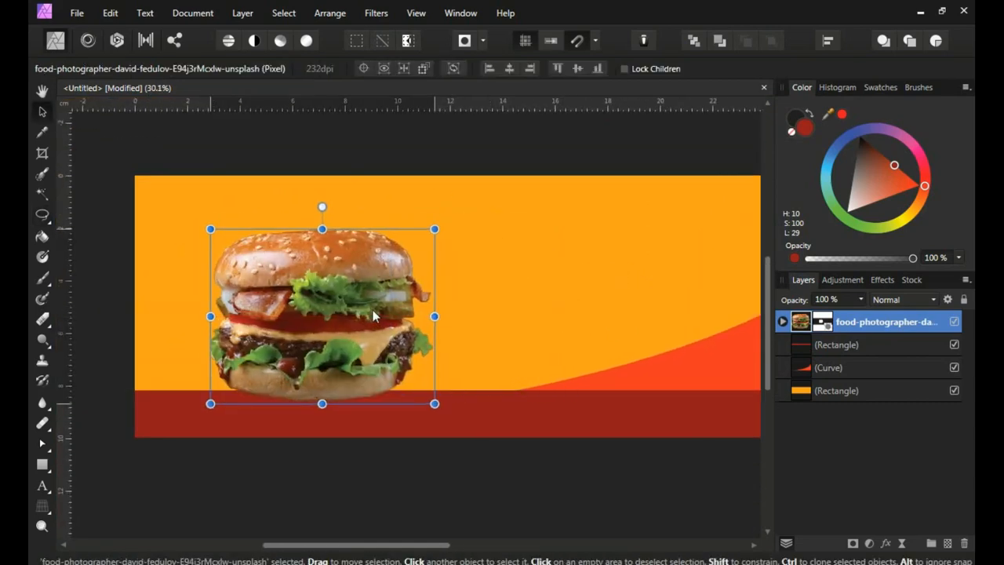
Draw a circle about 8.6 cm across centered on the burger, place it behind the burger, and fill it bright orange-red
left_click(47, 466)
left_click(110, 94)
left_click_drag(318, 307, 430, 194)
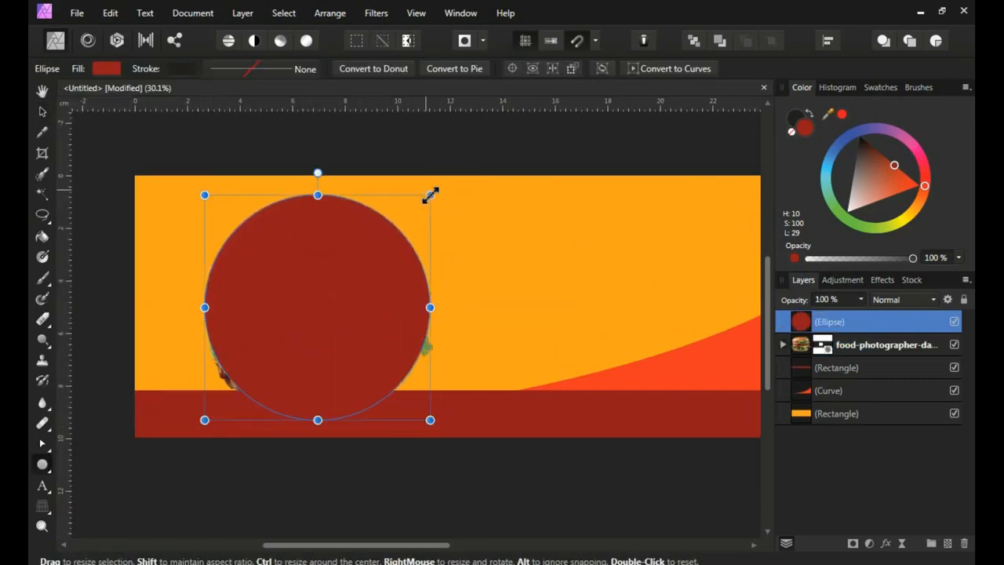
left_click(719, 40)
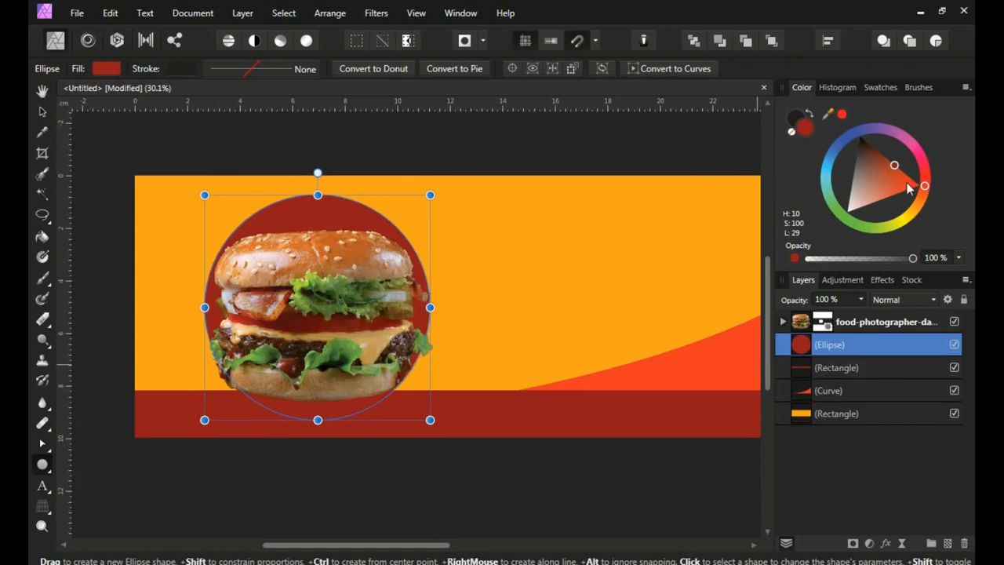
left_click_drag(908, 187, 920, 183)
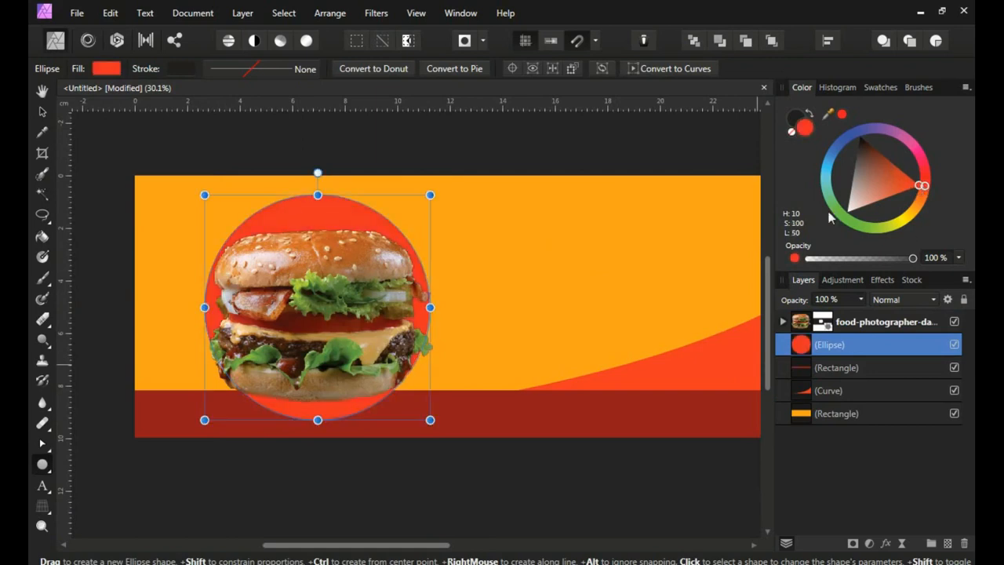
Shift the circle slightly left behind the burger and scale both down to about 7.4 cm wide
key("v")
left_click_drag(327, 211, 297, 220)
left_click(386, 323, "shift")
left_click_drag(434, 315, 417, 316)
left_click_drag(323, 327, 322, 331)
key("Escape")
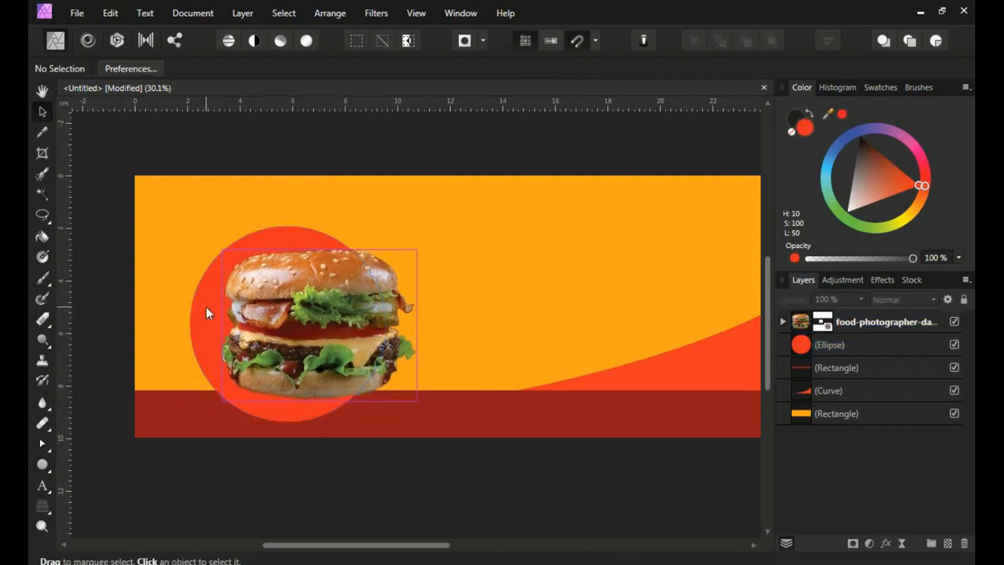
Nudge the circle slightly up, then duplicate it and scale the copy down concentrically to about 6.8 cm across
mouse_move(206, 307)
left_mouse_down()
mouse_move(200, 299)
mouse_move(196, 316)
left_mouse_up()
right_click(799, 348)
left_click(834, 131)
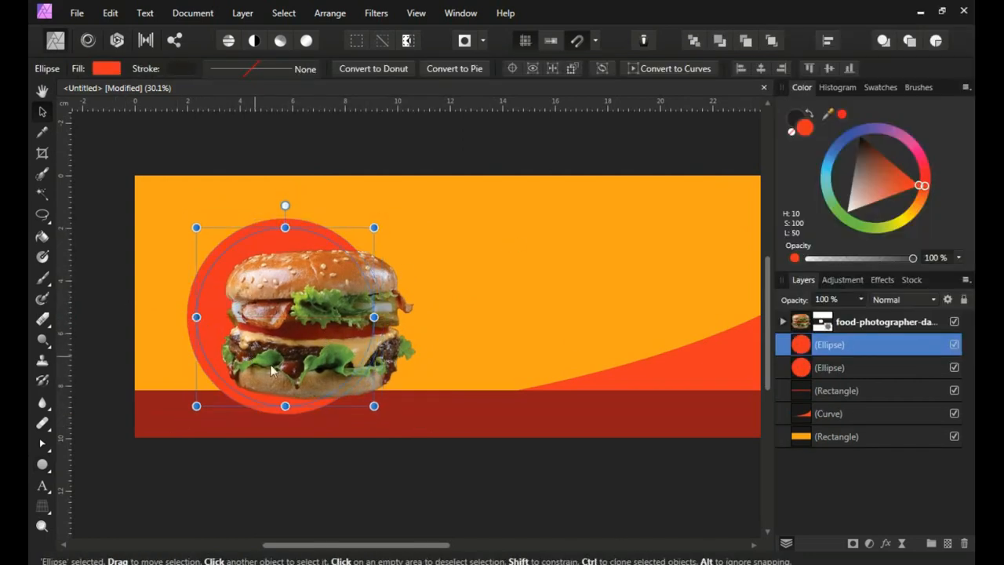
Fill the larger circle behind with yellow and offset it slightly left so it forms a crescent around the red circle
scroll(271, 406, "up", 1)
left_click(182, 308)
left_click(906, 214)
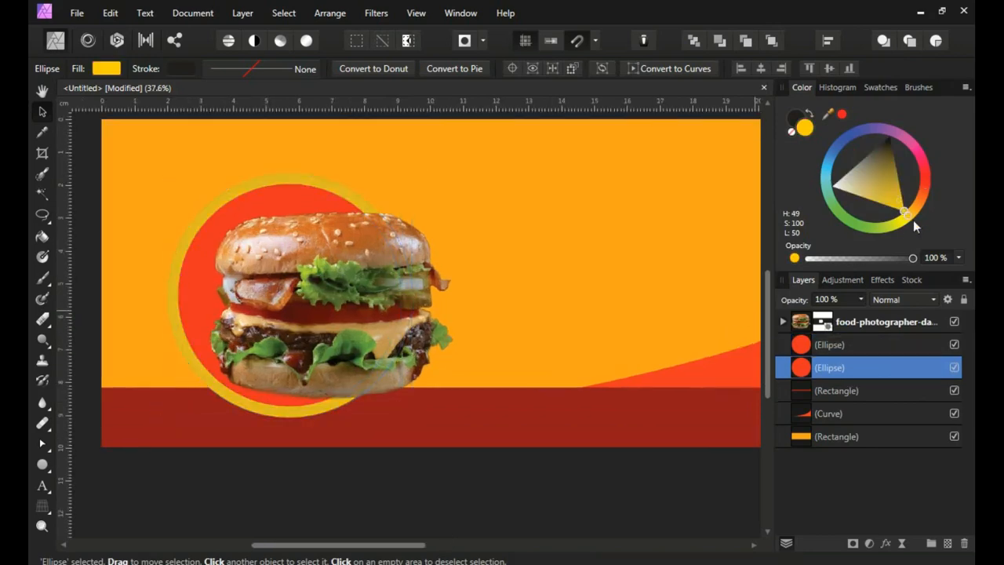
scroll(194, 346, "up", 1)
left_click_drag(169, 340, 160, 340)
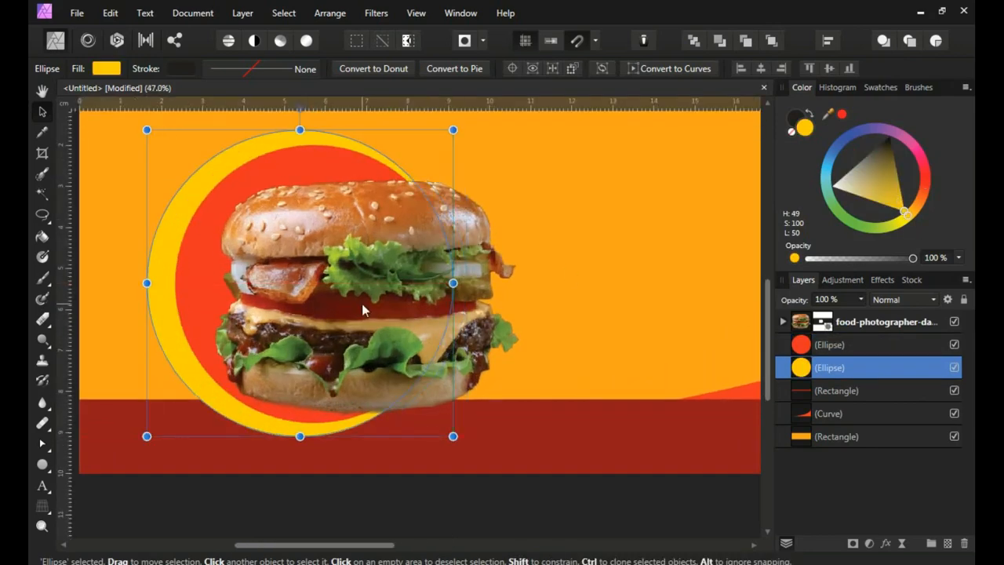
scroll(361, 309, "down", 3)
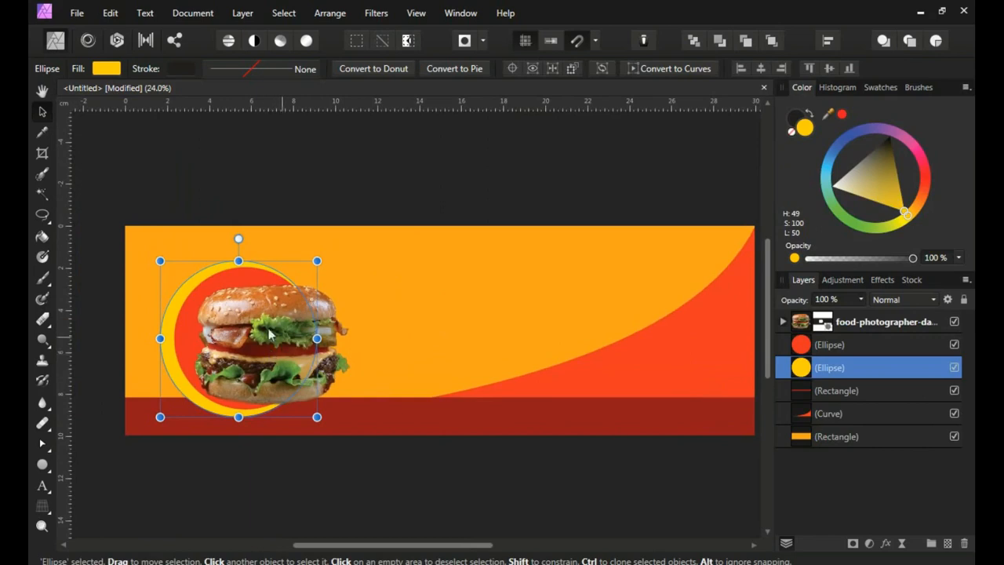
Move the burger slightly down and left over the two circles
scroll(269, 333, "up", 1)
left_click(279, 331)
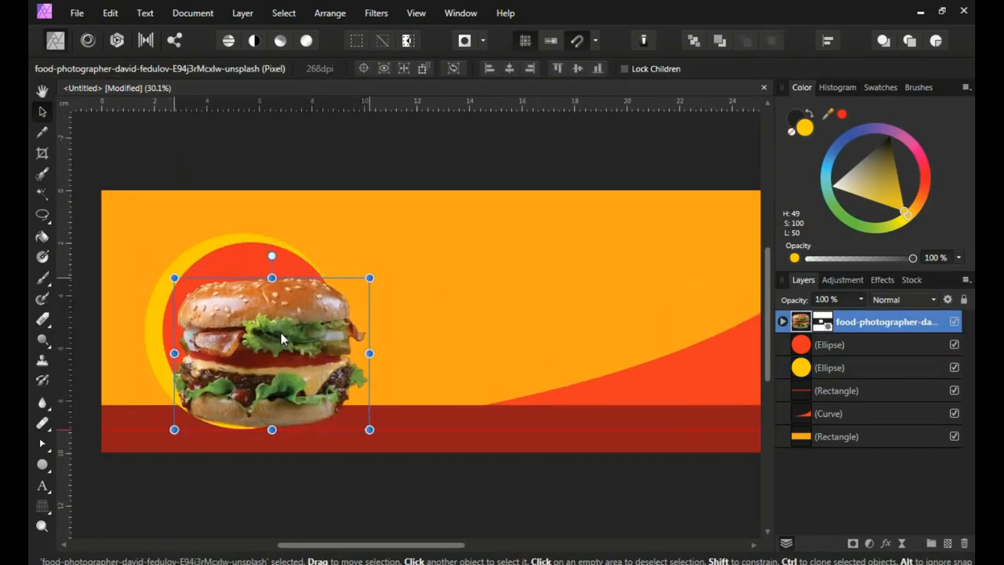
scroll(246, 416, "up", 3)
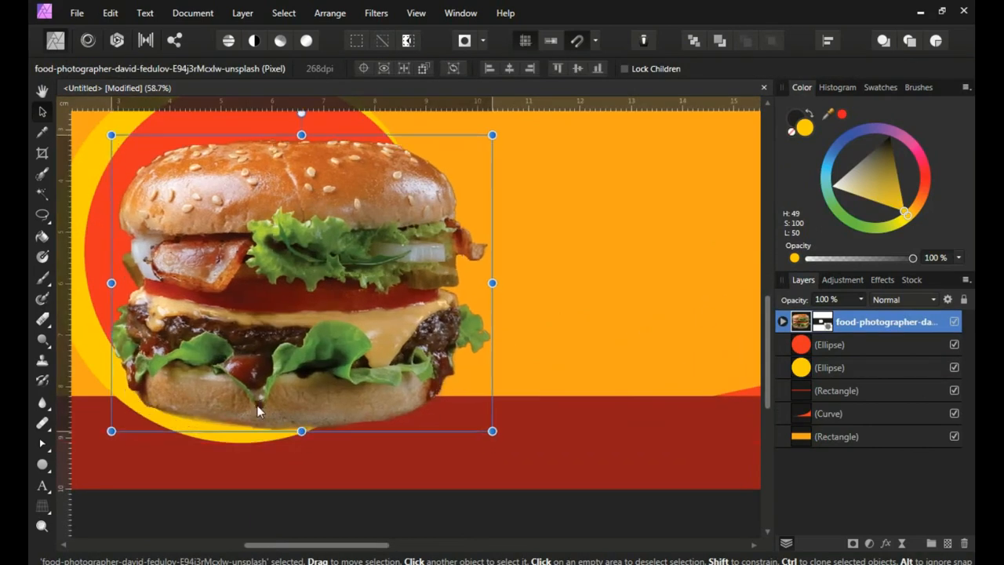
scroll(256, 407, "down", 3)
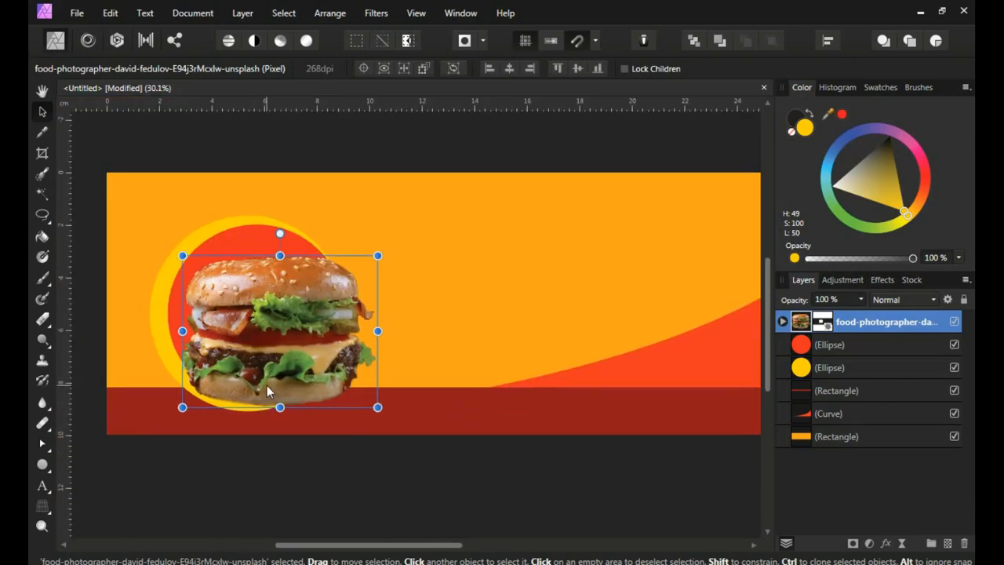
left_click(188, 456)
Change the fill of the larger outer circle to white
left_click(159, 312)
left_click(832, 187)
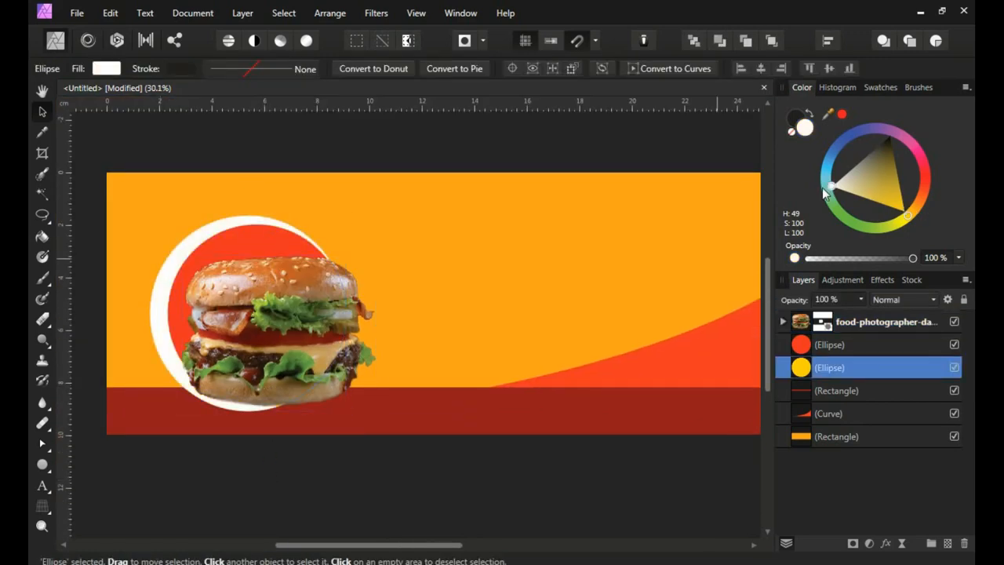
left_click(297, 444)
Add the art text "FRIENDS" in Arial at about 61.3 pt to the right of the burger
scroll(318, 463, "right", 3)
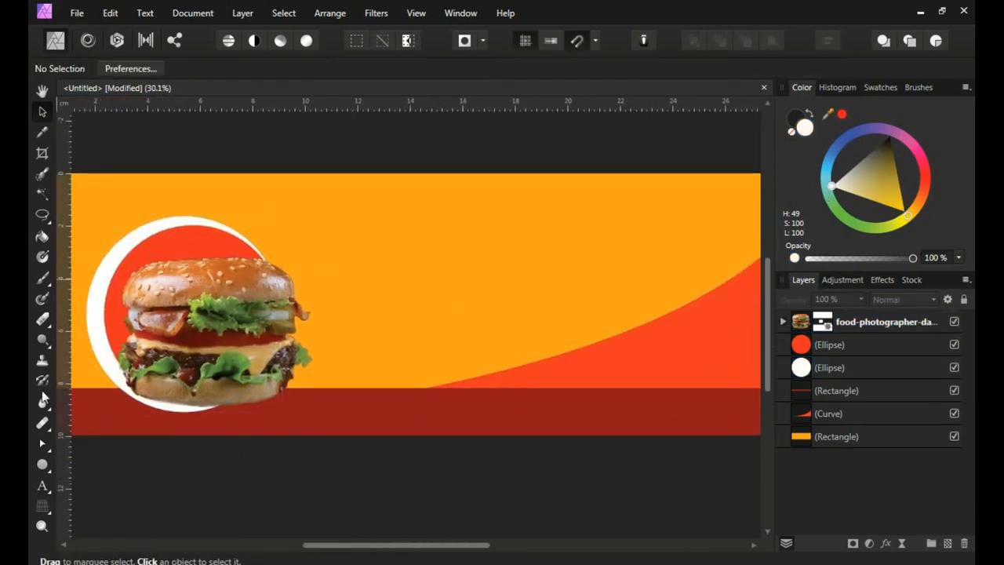
left_click(43, 487)
left_click_drag(338, 242, 381, 280)
type("FRIE")
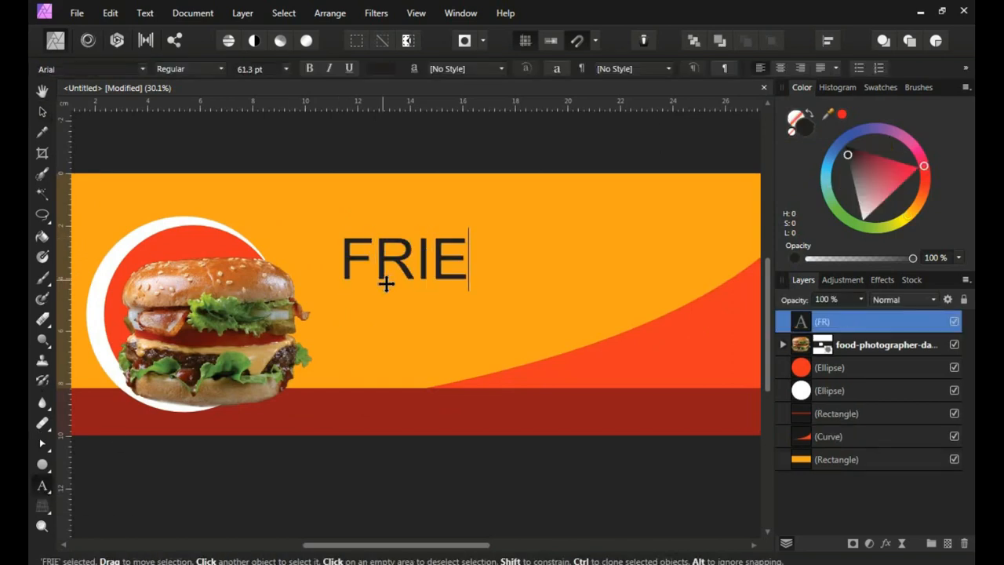
type("NDS")
key("Escape")
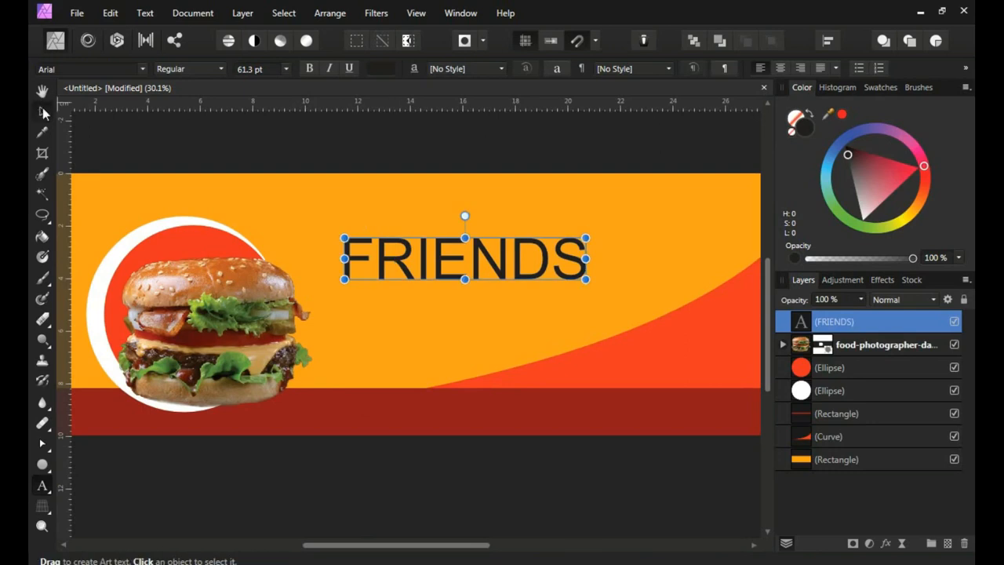
Duplicate the FRIENDS text directly below and change the copy's wording to "BURGER"
left_click(43, 112)
left_click_drag(444, 258, 445, 331)
key("t")
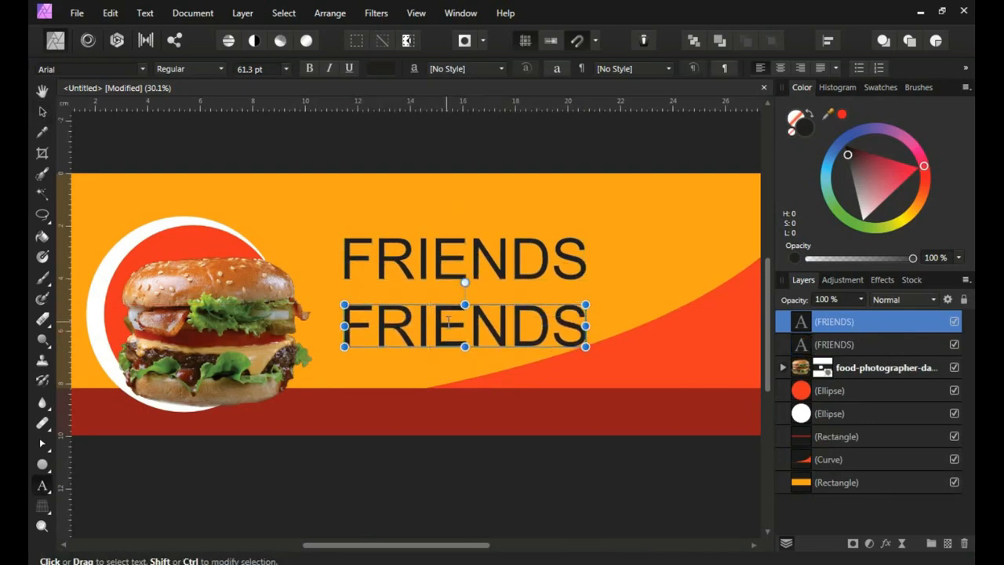
double_click(447, 326)
type("BURGER")
key("Escape")
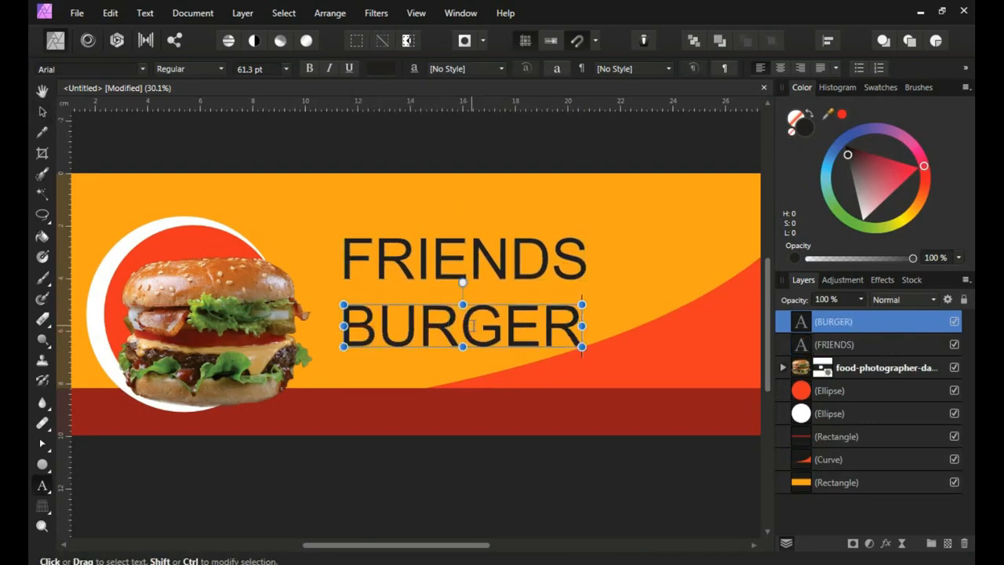
Enlarge the BURGER text to 88 pt, set its font to Bangers, and adjust its size and placement below FRIENDS
left_click(43, 111)
left_click_drag(587, 333, 690, 329)
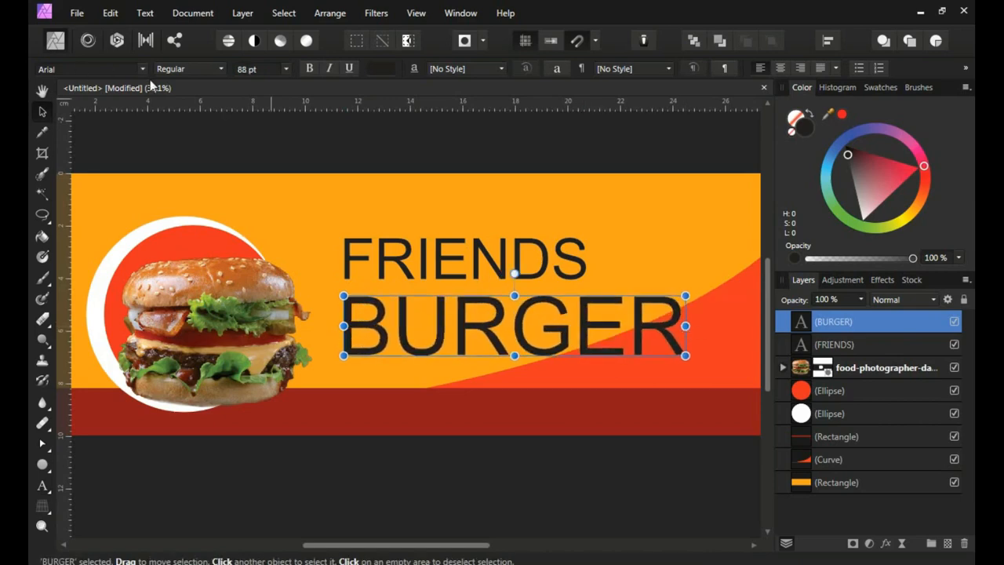
left_click(144, 69)
type("Ban")
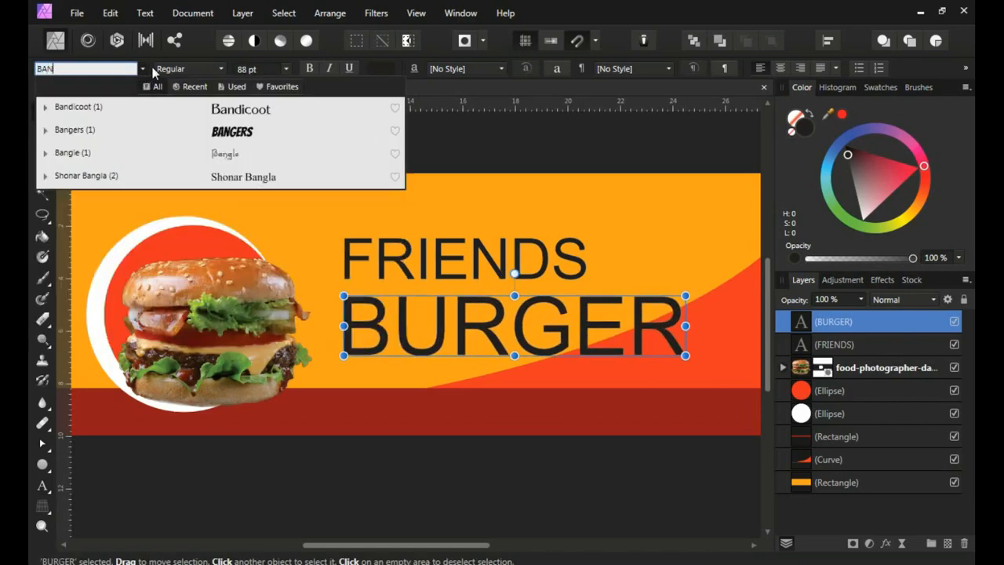
left_click(135, 126)
left_click_drag(551, 325, 686, 325)
Move the FRIENDS text slightly up above BURGER and set its font to Montserrat Bold
left_click_drag(525, 246, 527, 236)
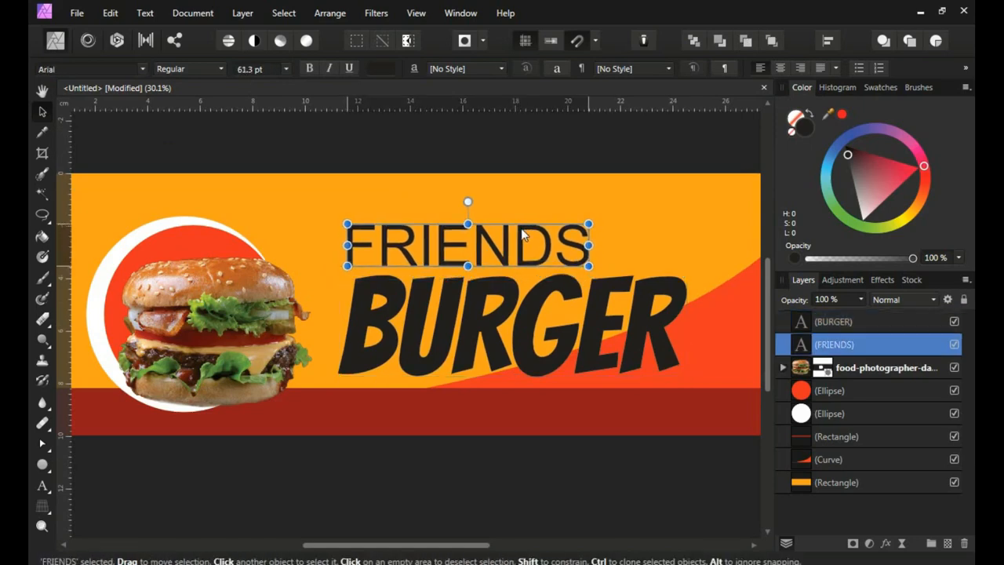
left_click(129, 66)
type("mon")
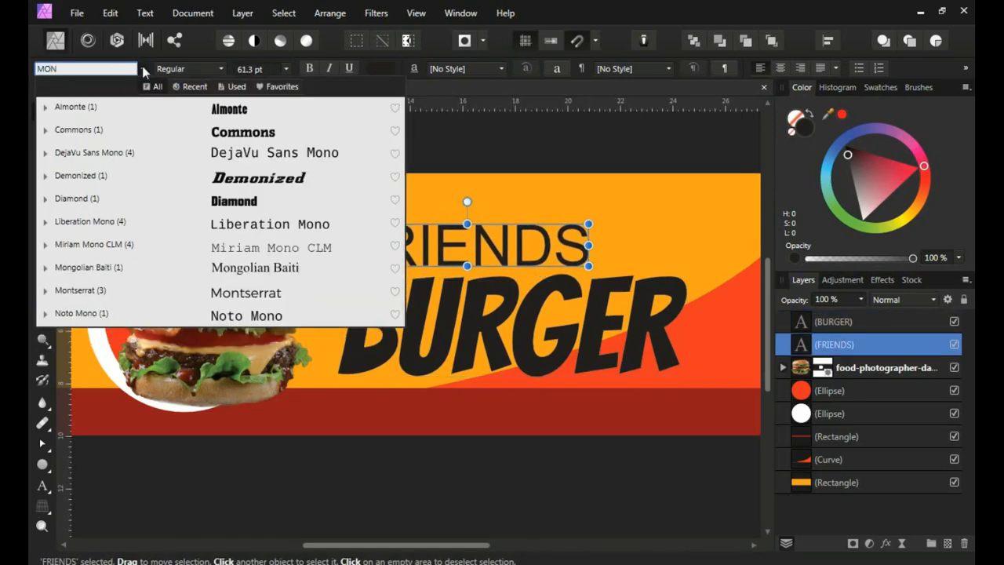
left_click(144, 293)
left_click(220, 72)
left_click(201, 101)
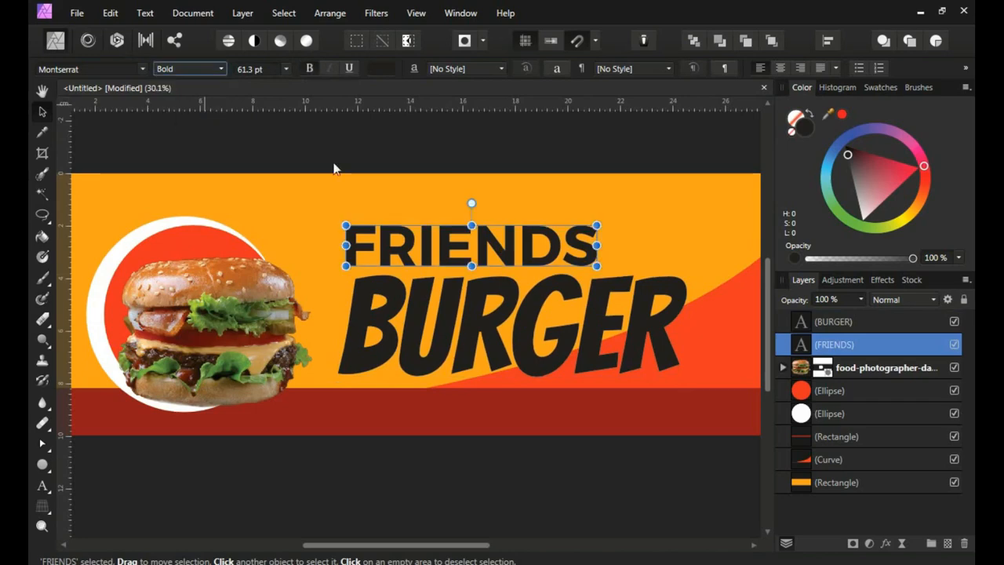
Scale the FRIENDS text down to about 55.9 pt and shear it slightly to the right to match BURGER's slant
left_click_drag(601, 246, 577, 254)
scroll(549, 259, "up", 1)
scroll(432, 255, "up", 1)
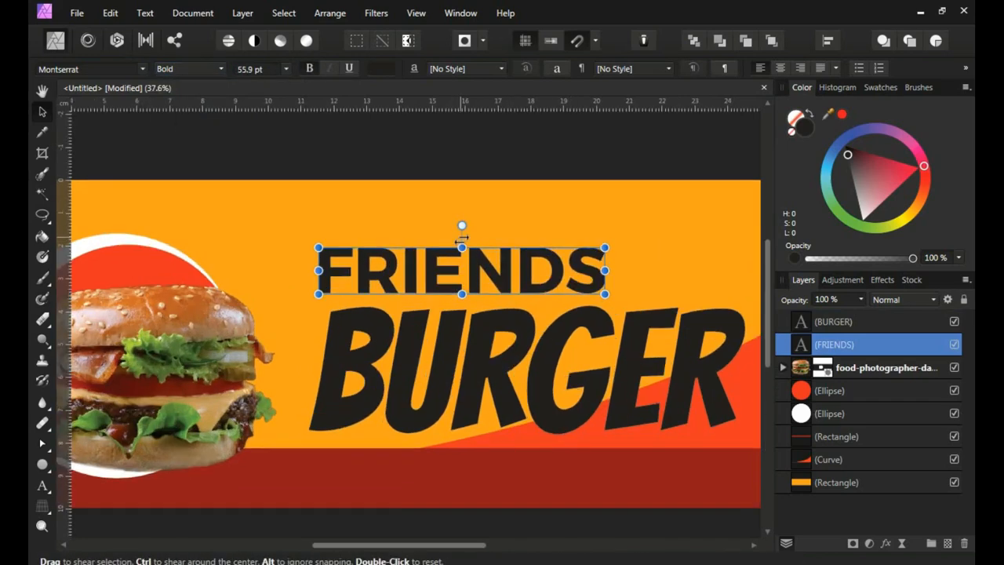
left_click_drag(467, 240, 471, 239)
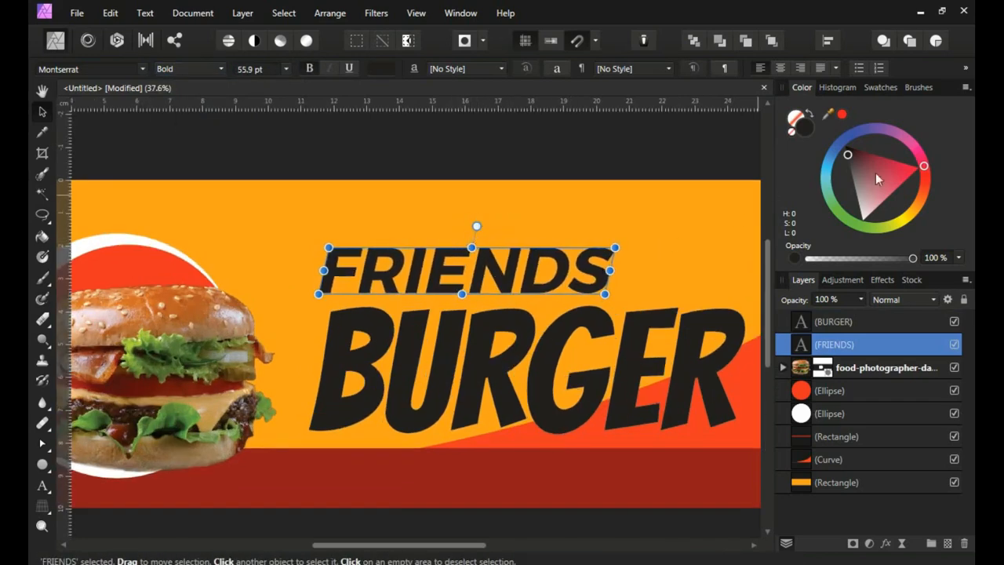
Fill the FRIENDS text with pinkish red
left_click(918, 167)
scroll(450, 343, "down", 1)
Duplicate the BURGER text, offset the copy slightly up and left of the black original, and fill the copy with pinkish red
left_click(407, 273)
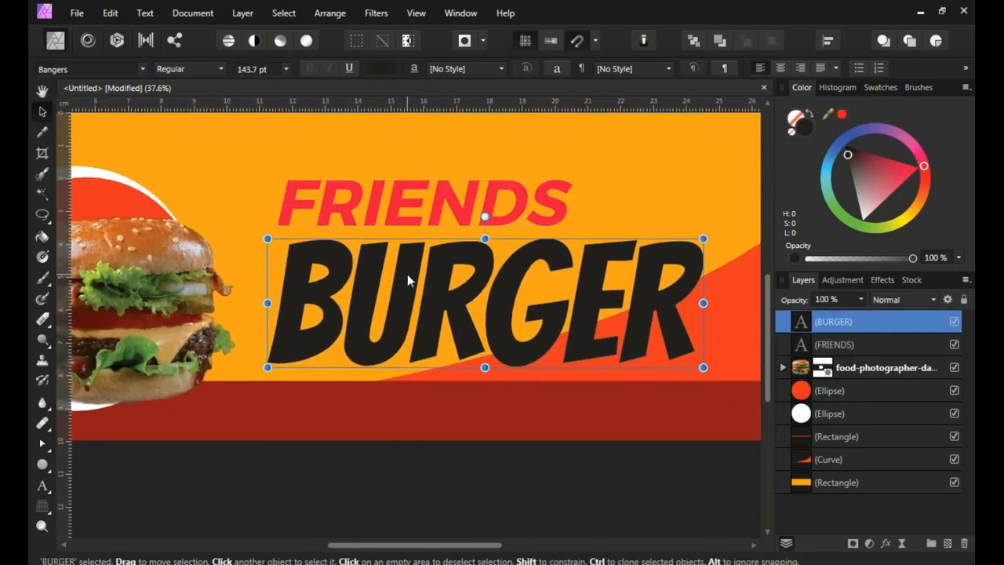
right_click(407, 270)
left_click(396, 324)
right_click(814, 323)
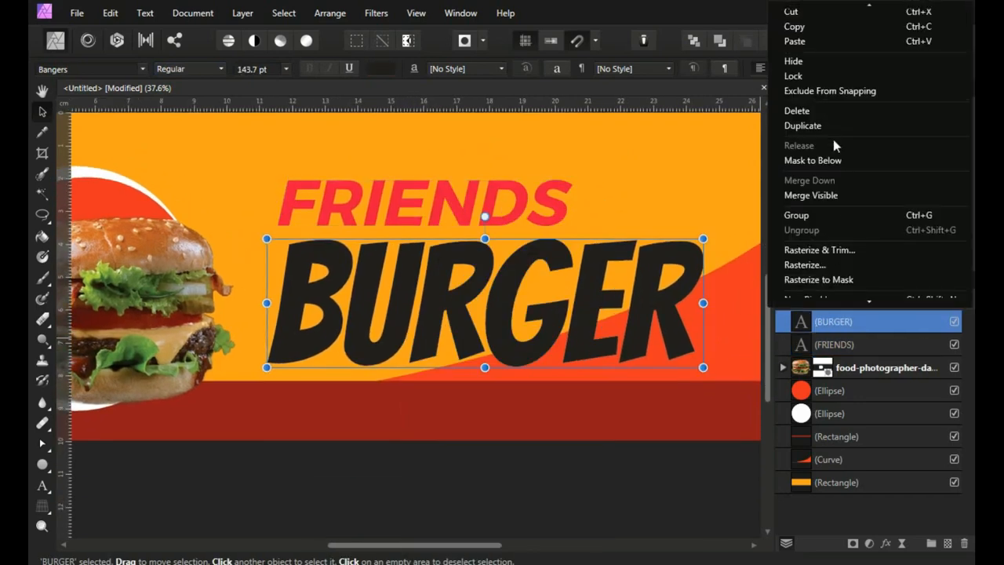
left_click(833, 126)
scroll(499, 340, "up", 1)
left_click_drag(498, 346, 497, 338)
left_click(923, 166)
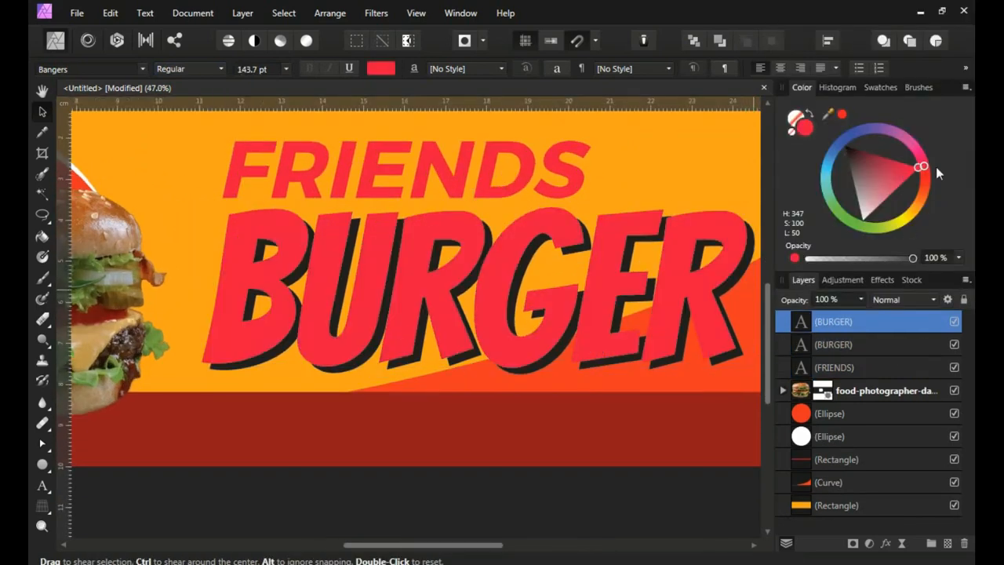
scroll(262, 345, "up", 2)
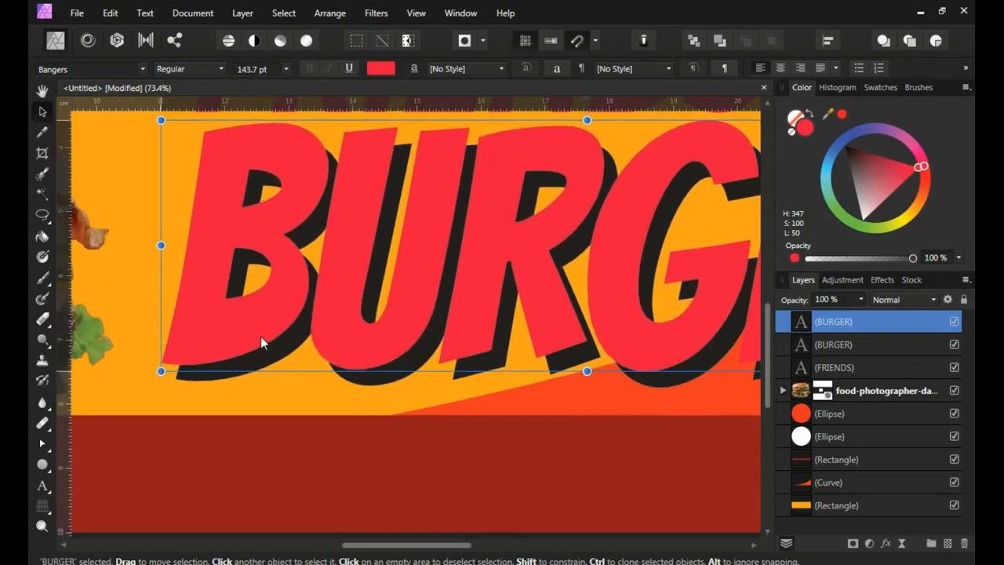
scroll(261, 336, "down", 2)
Fill the FRIENDS text with black, enlarge it to about 57.5 pt, and nudge it slightly up above BURGER
left_click(313, 221)
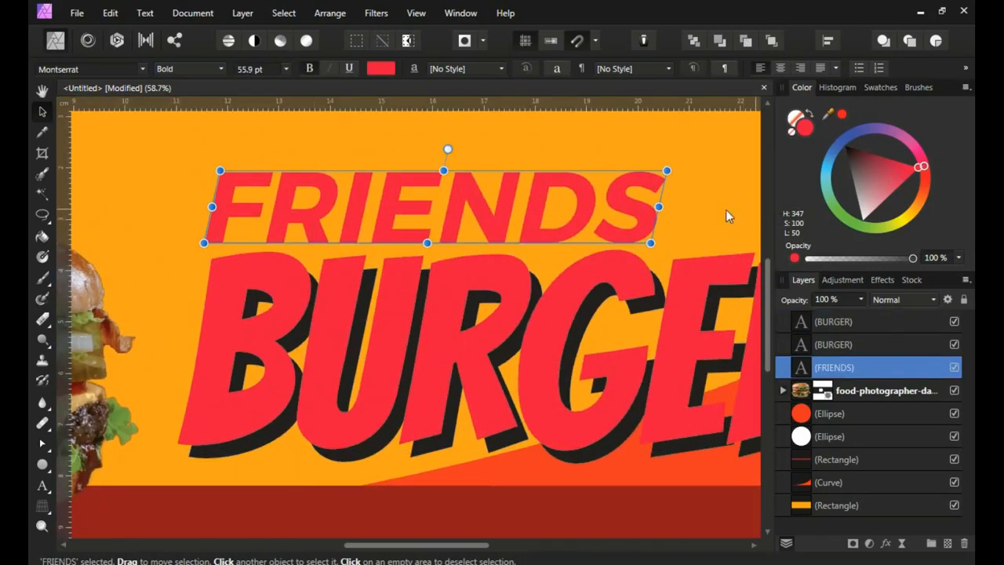
scroll(725, 209, "down", 1)
left_click(845, 145)
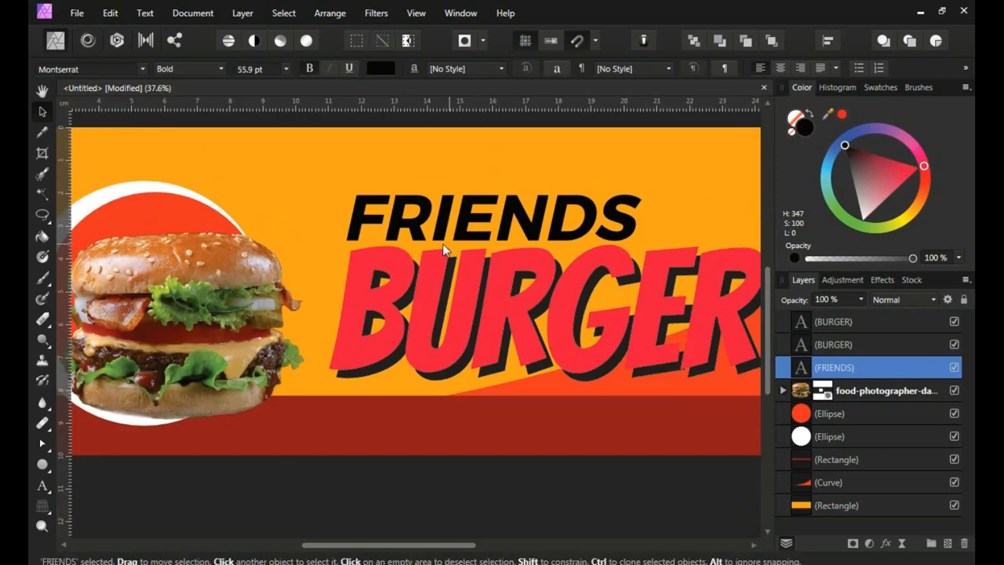
scroll(760, 149, "up", 2)
left_click_drag(575, 259, 588, 258)
scroll(419, 282, "left", 1)
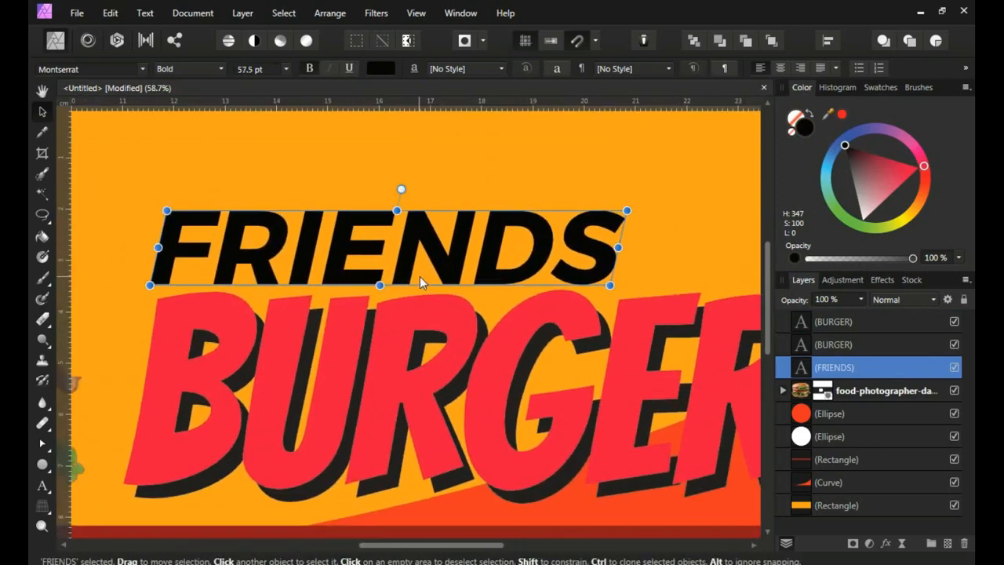
left_click_drag(435, 255, 438, 251)
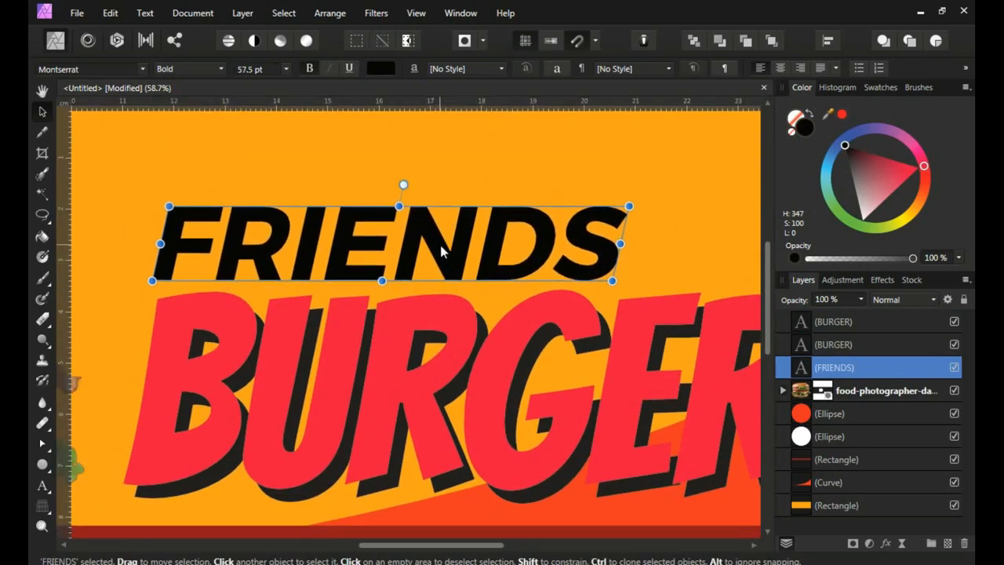
Duplicate the FRIENDS text in place and convert the copy to curves
right_click(827, 369)
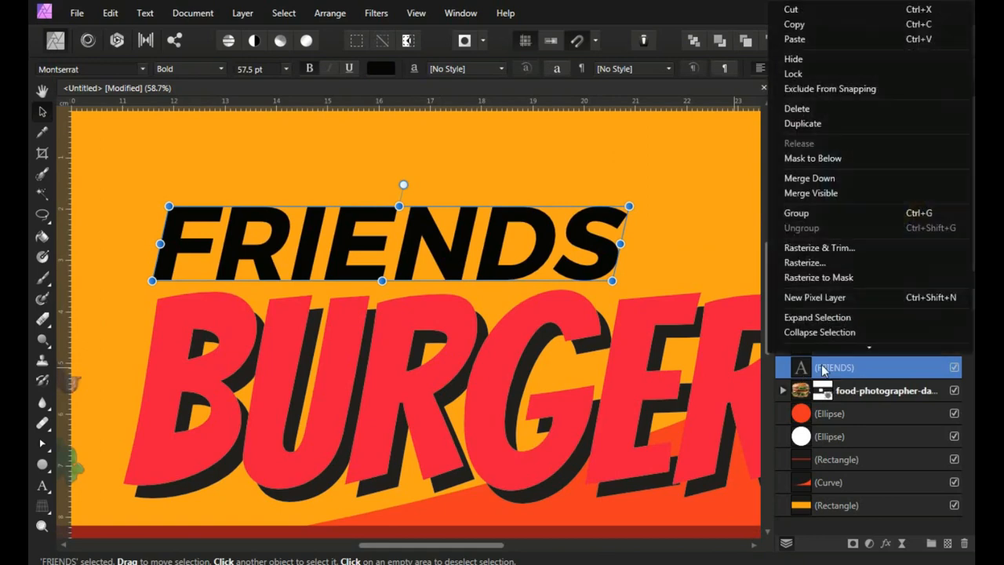
left_click(823, 124)
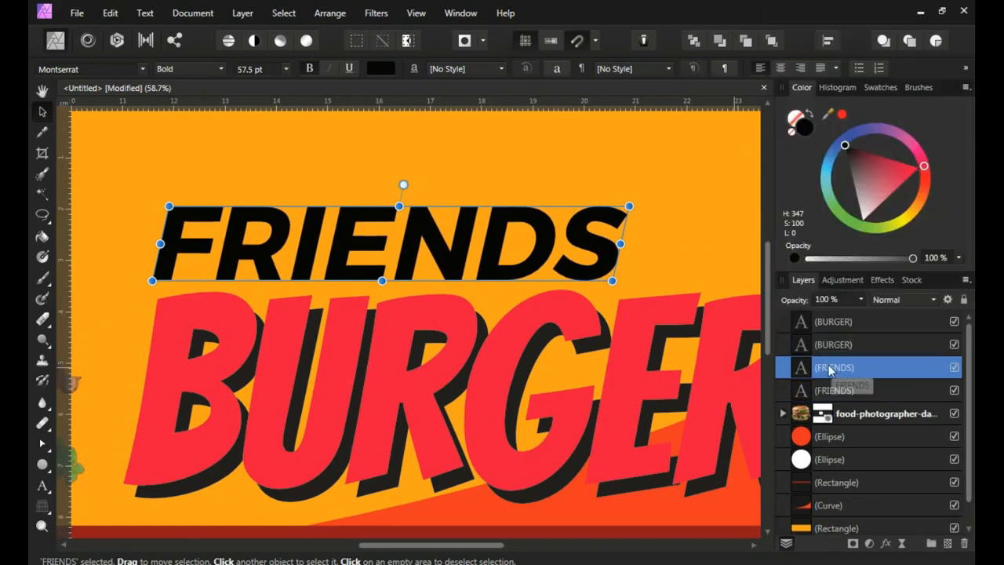
left_click(242, 13)
left_click(187, 212)
right_click(186, 212)
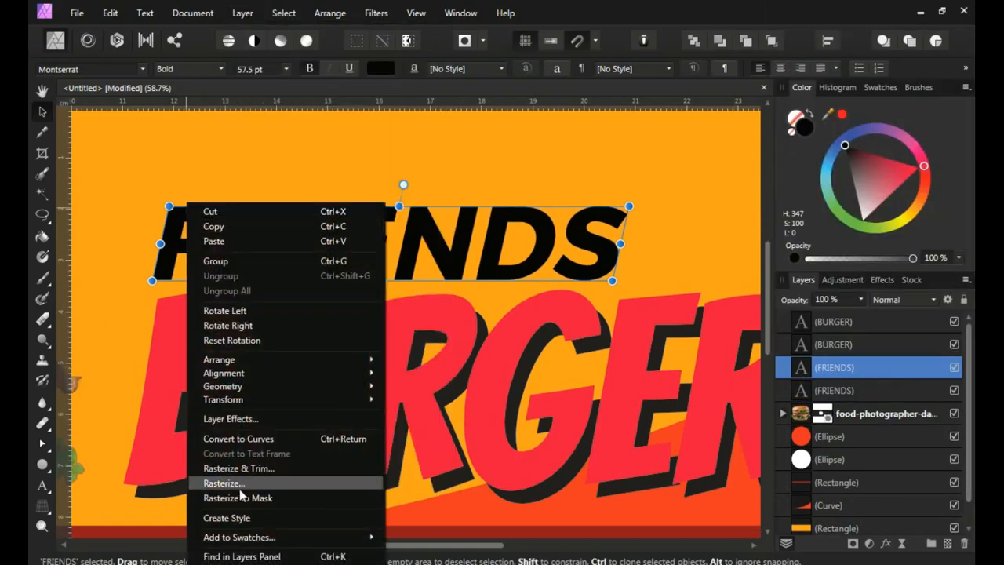
left_click(319, 441)
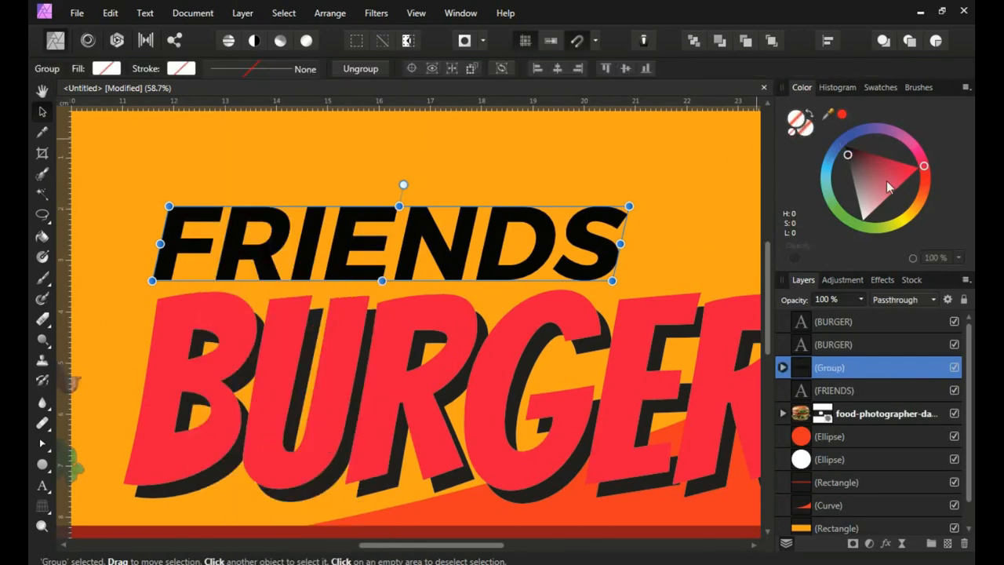
Give the converted FRIENDS curves a white stroke about 4.1 pt wide and a white fill
scroll(345, 278, "up", 2)
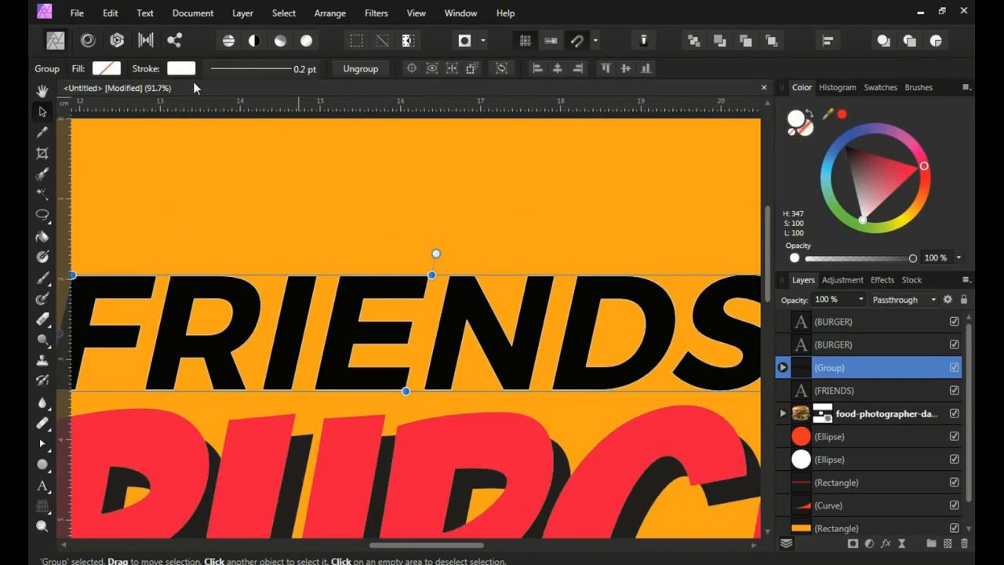
left_click(181, 71)
left_click(259, 71)
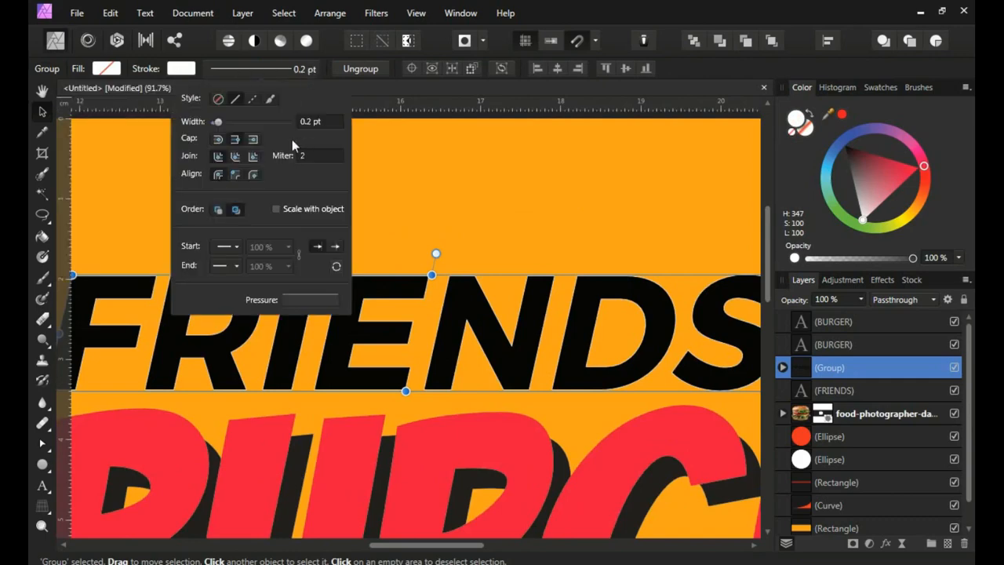
left_click_drag(225, 122, 236, 123)
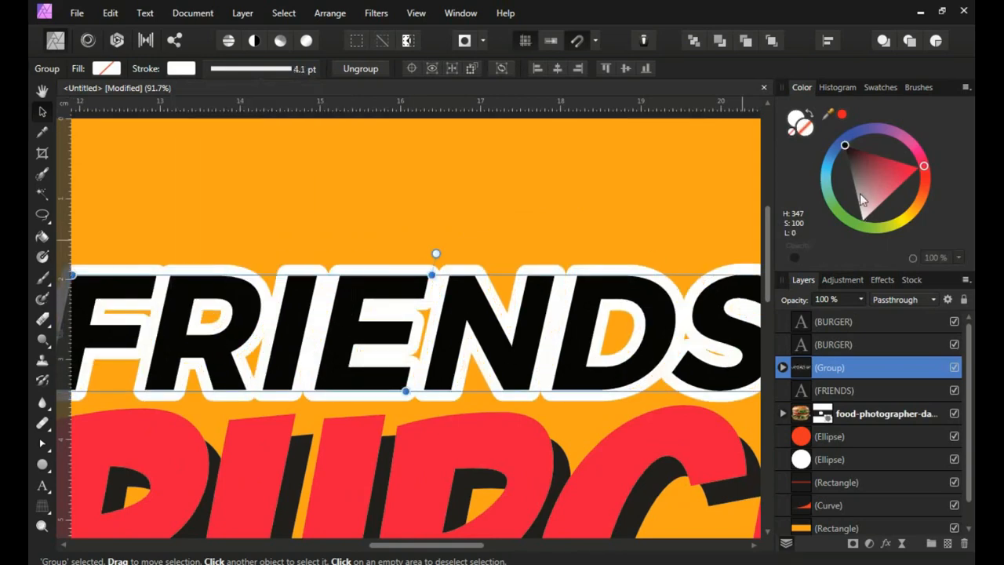
left_click_drag(859, 192, 863, 220)
Reorder the white FRIENDS group so it sits directly behind the black FRIENDS text
left_click(746, 42)
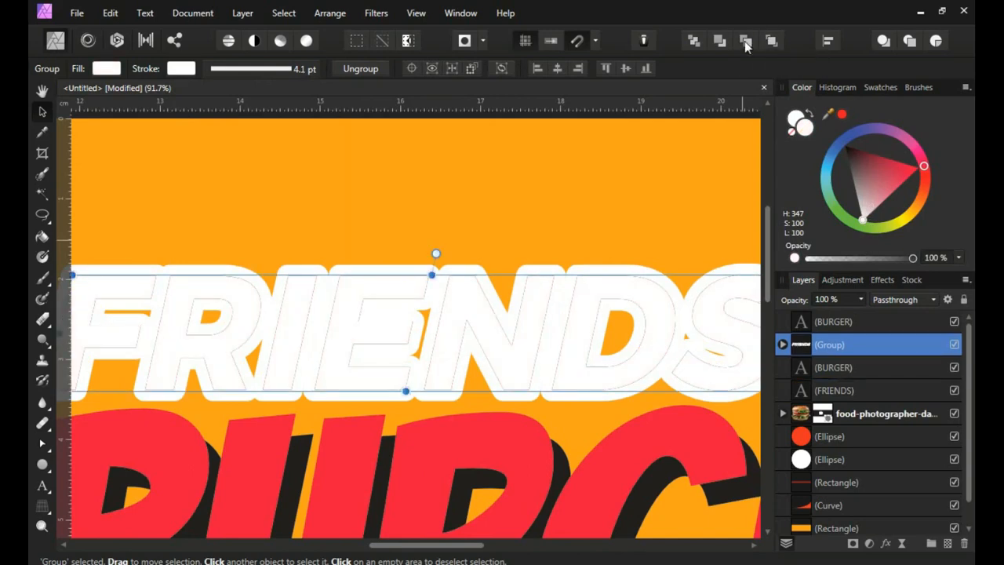
left_click(744, 41)
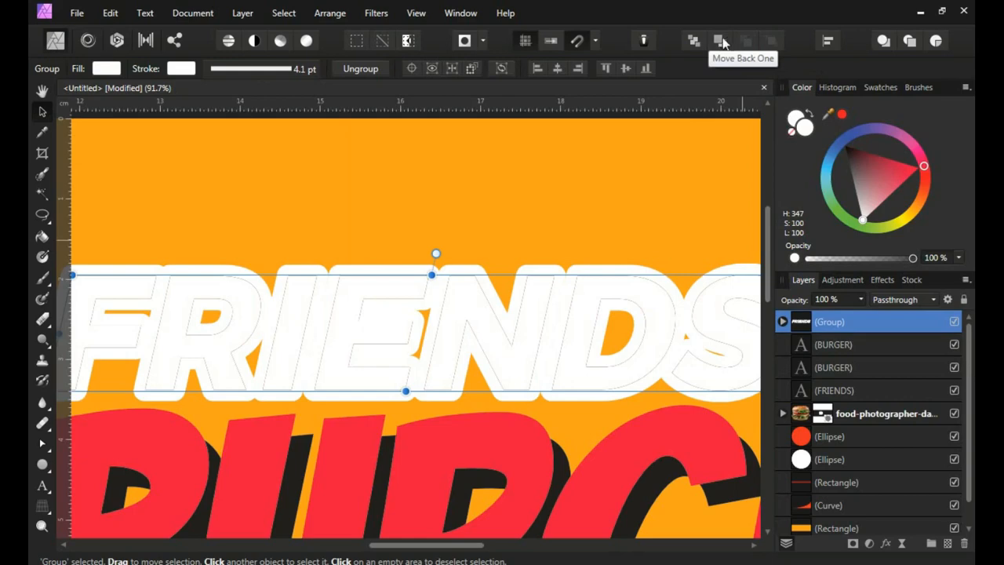
left_click(720, 41)
left_click(720, 41)
left_click(720, 41)
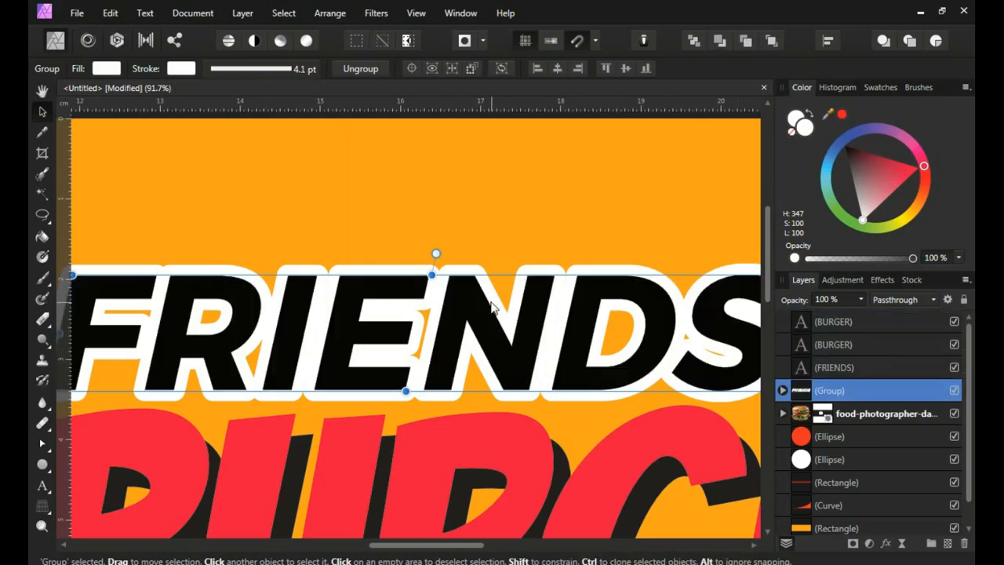
Make the stroke of the white FRIENDS outline group slightly thinner
scroll(491, 306, "down", 4)
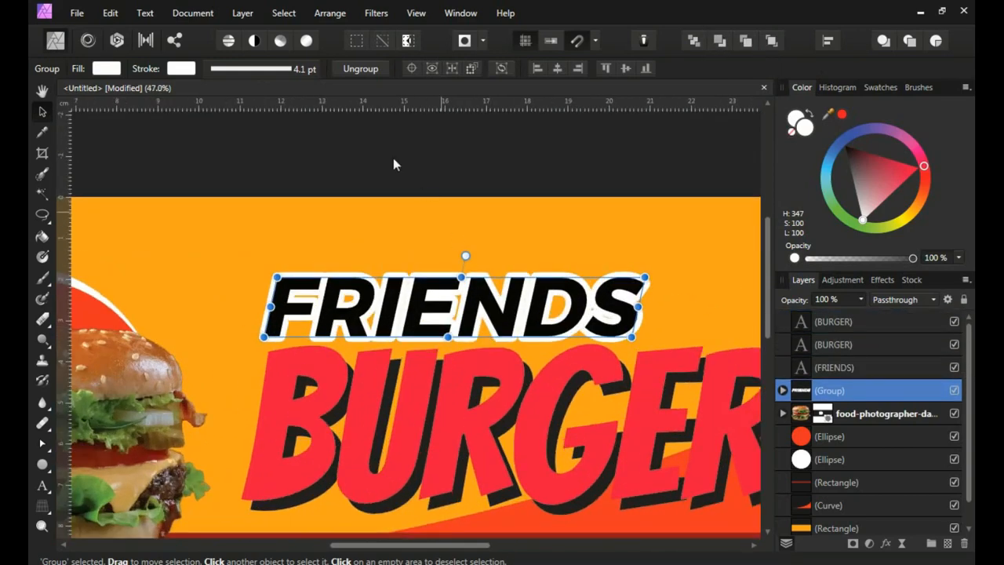
left_click(302, 69)
left_click_drag(241, 122, 236, 124)
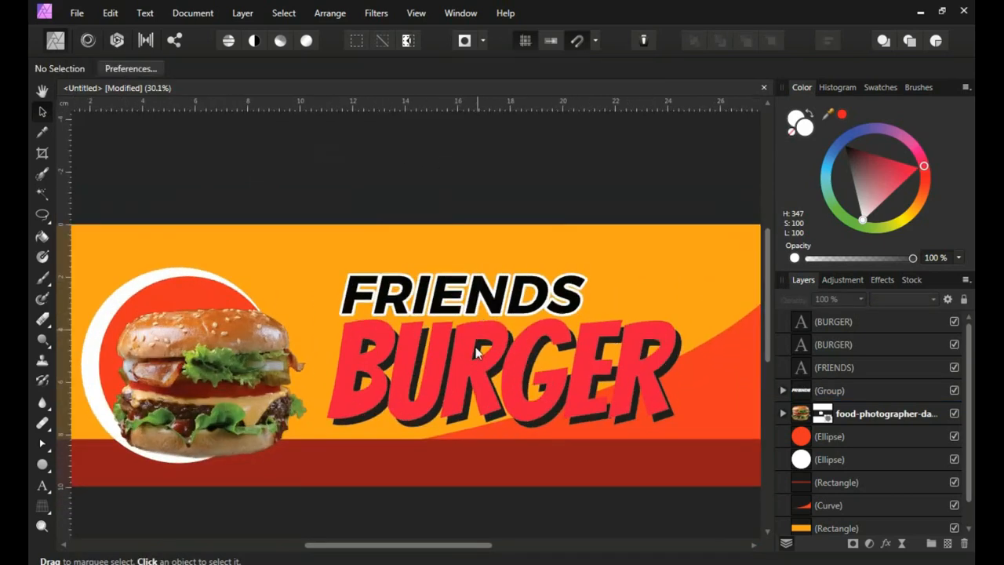
Fill the top BURGER text with white and the FRIENDS text with pinkish red
left_click(833, 322)
left_click(861, 223)
left_click(466, 290)
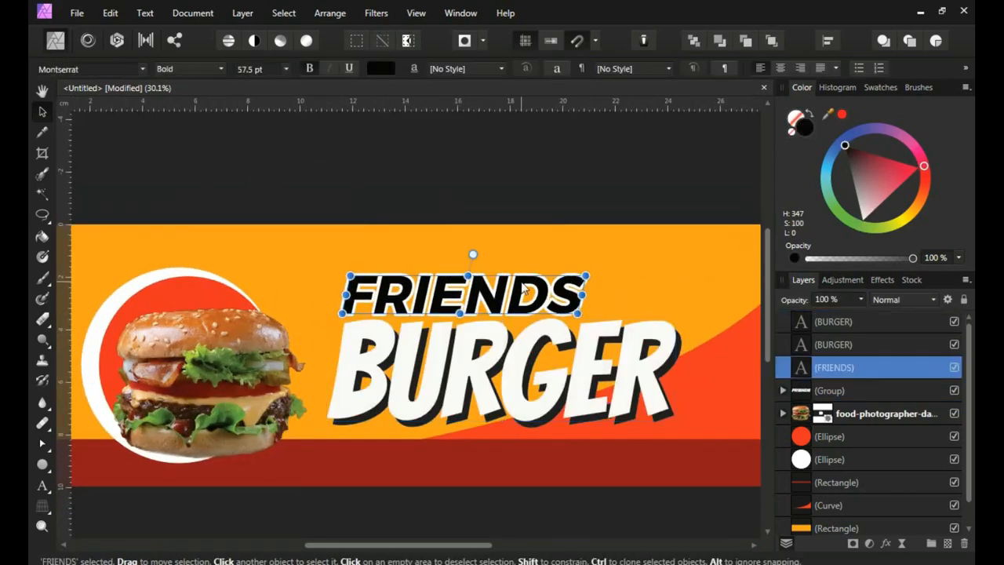
left_click(920, 168)
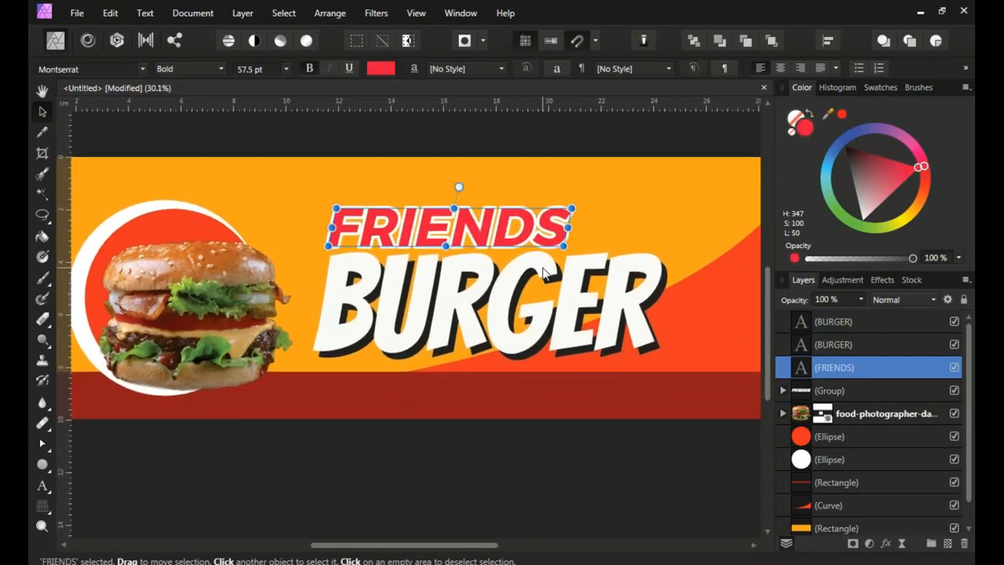
left_click(449, 458)
scroll(392, 369, "left", 1)
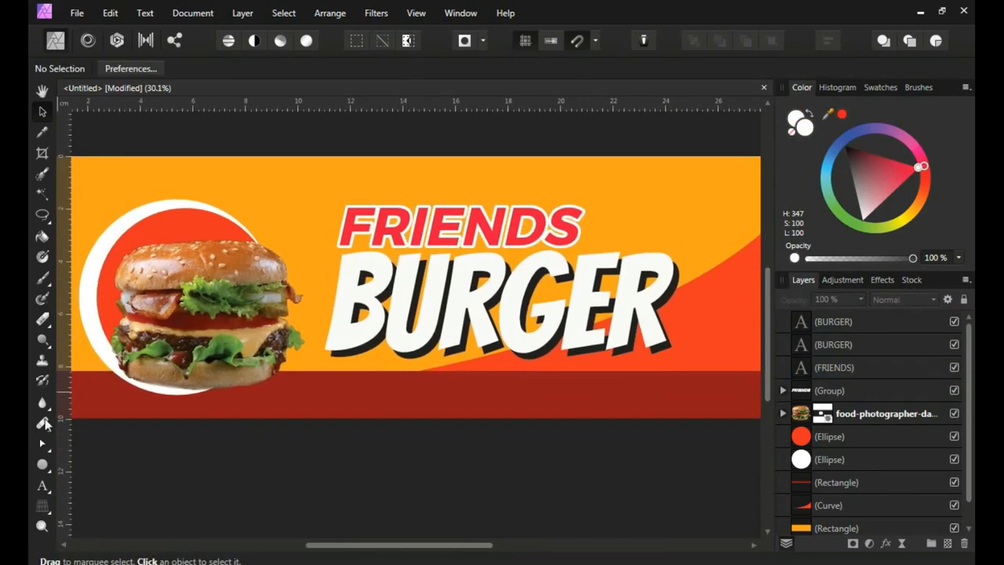
Add artistic text reading "TERSEDIA DI SINI" below BURGER
left_click(42, 486)
left_click(323, 385)
type("TE")
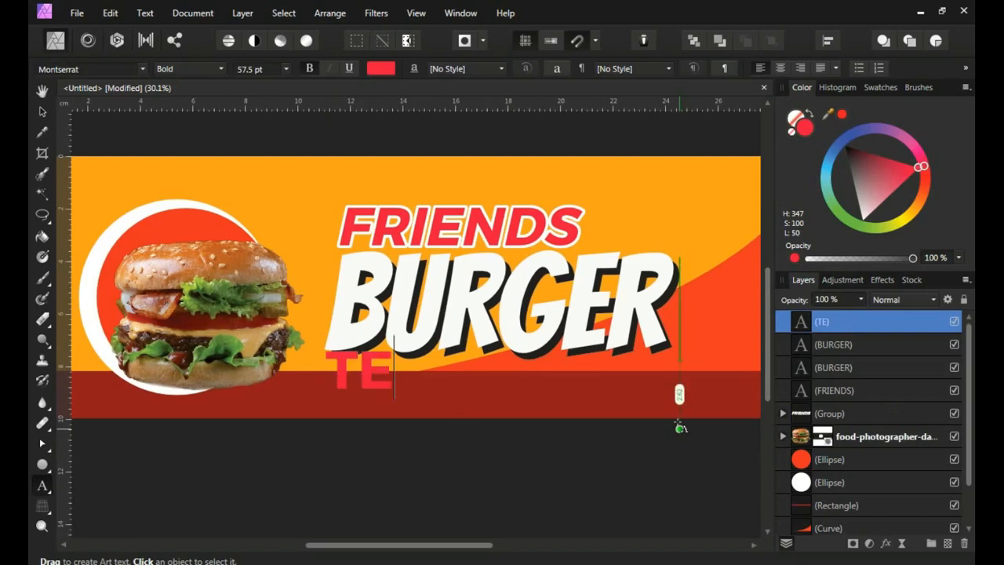
type("RSEDIA DI")
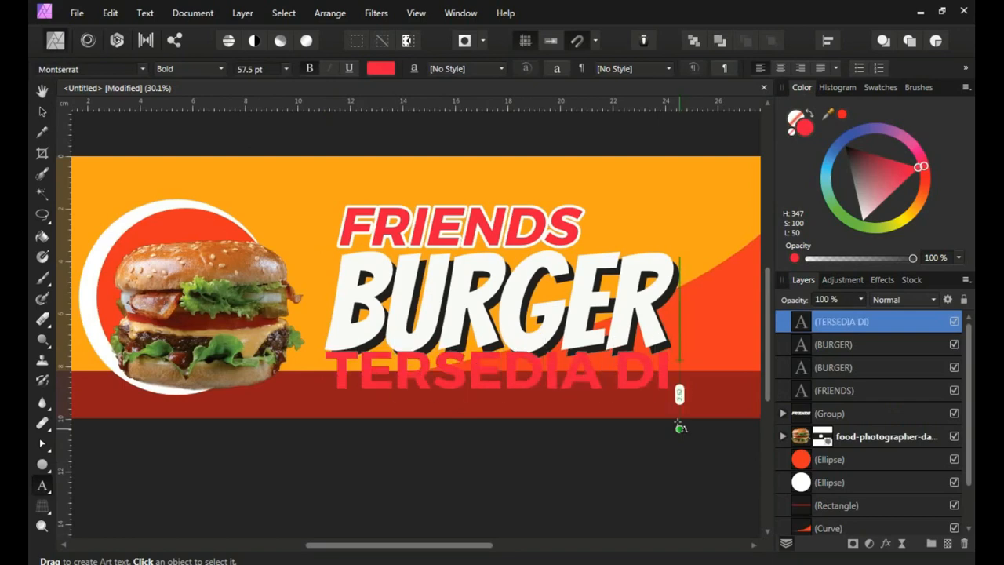
type(" SINI")
Scale the TERSEDIA DI SINI text to about 42.1 pt, place it on the dark red strip, and fill it white
left_click_drag(345, 321, 611, 329)
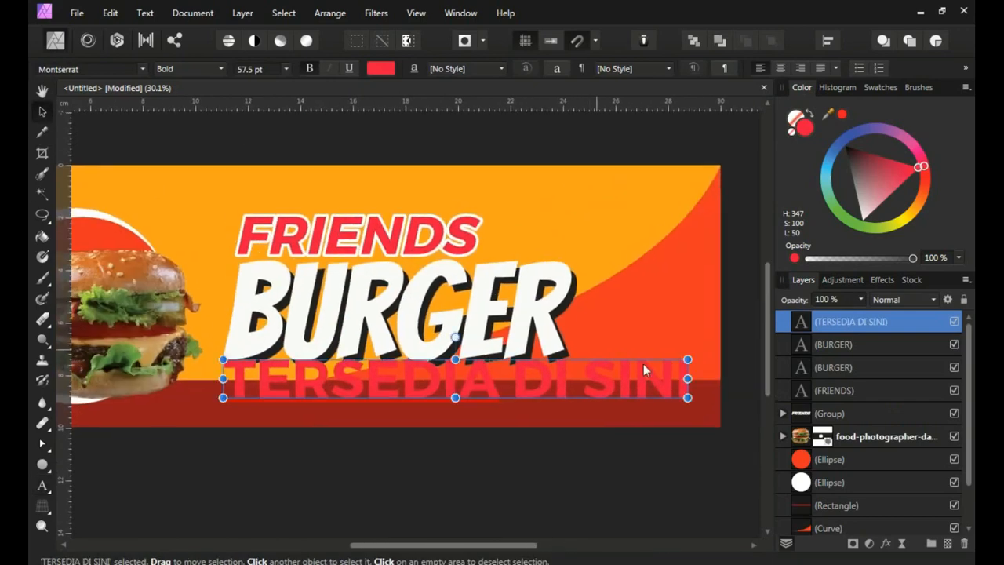
left_click_drag(688, 359, 597, 367)
left_click_drag(474, 386, 477, 407)
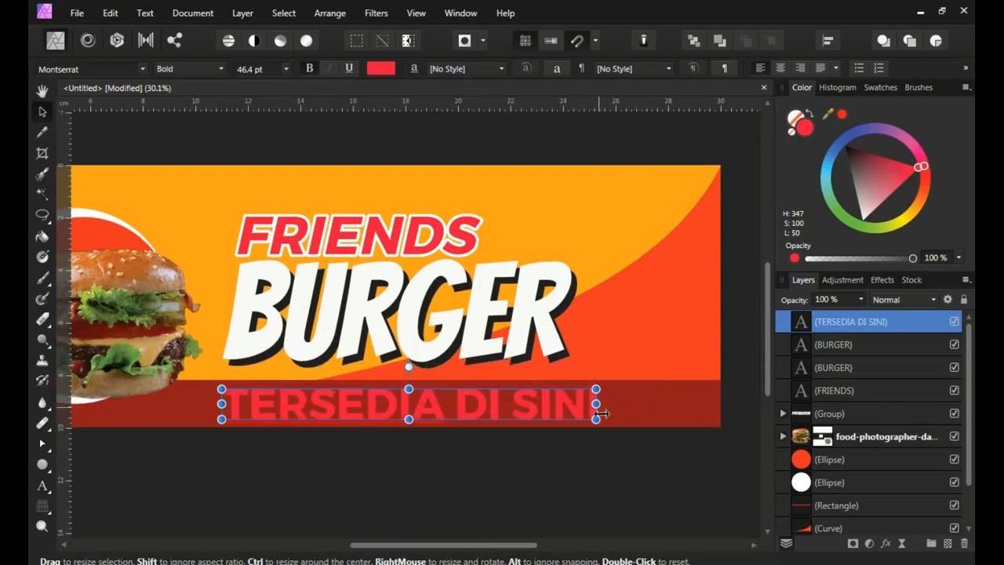
left_click_drag(597, 403, 562, 404)
left_click(863, 219)
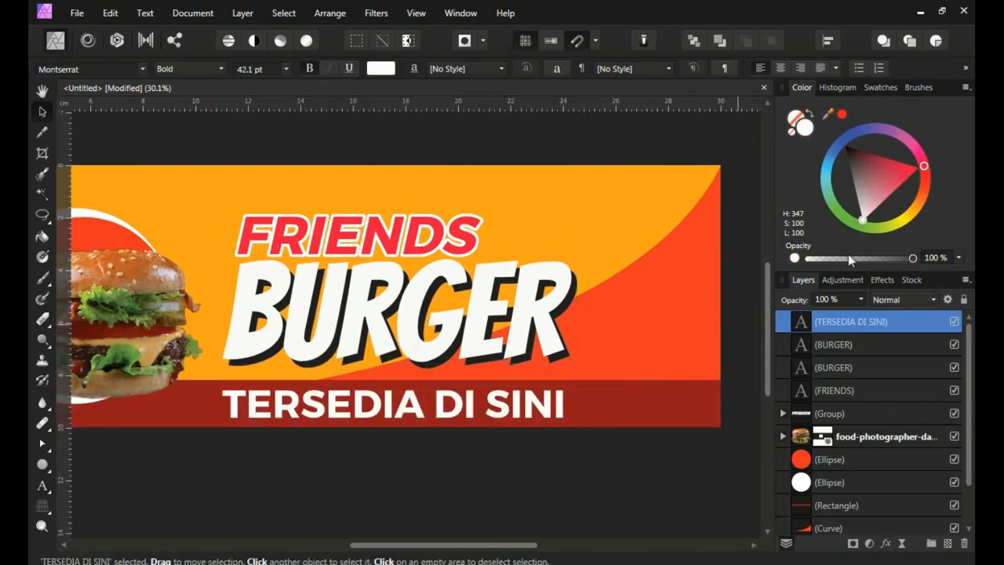
Widen the letter spacing of the TERSEDIA DI SINI text until it extends slightly past BURGER, and deselect it
left_click_drag(347, 378, 469, 344)
key("alt+Right")
key("alt+Right")
key("alt+Right")
key("alt+Right")
key("alt+Right")
key("alt+Right")
key("alt+Right")
key("alt+Right")
key("alt+Right")
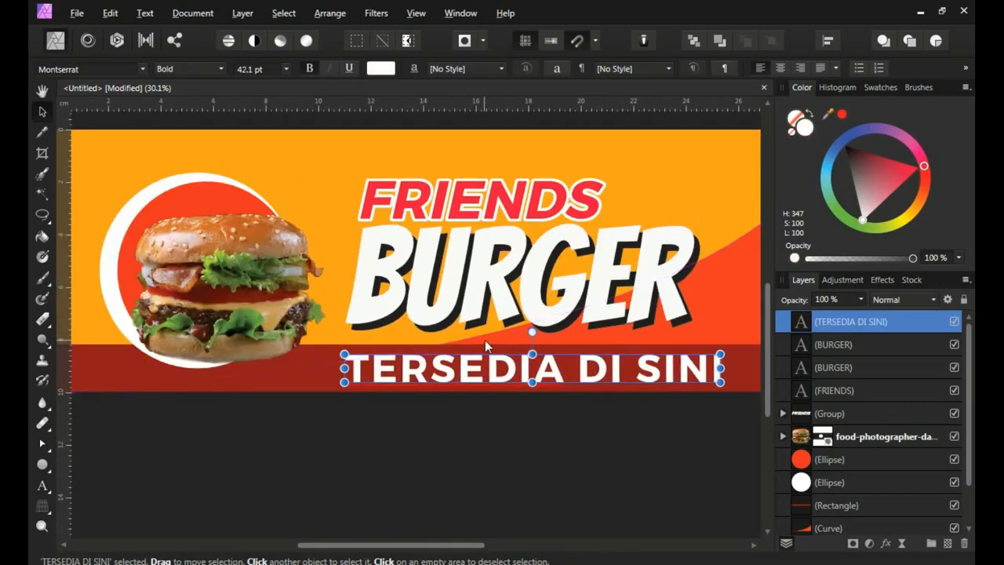
key("ctrl+d")
scroll(448, 332, "down", 1)
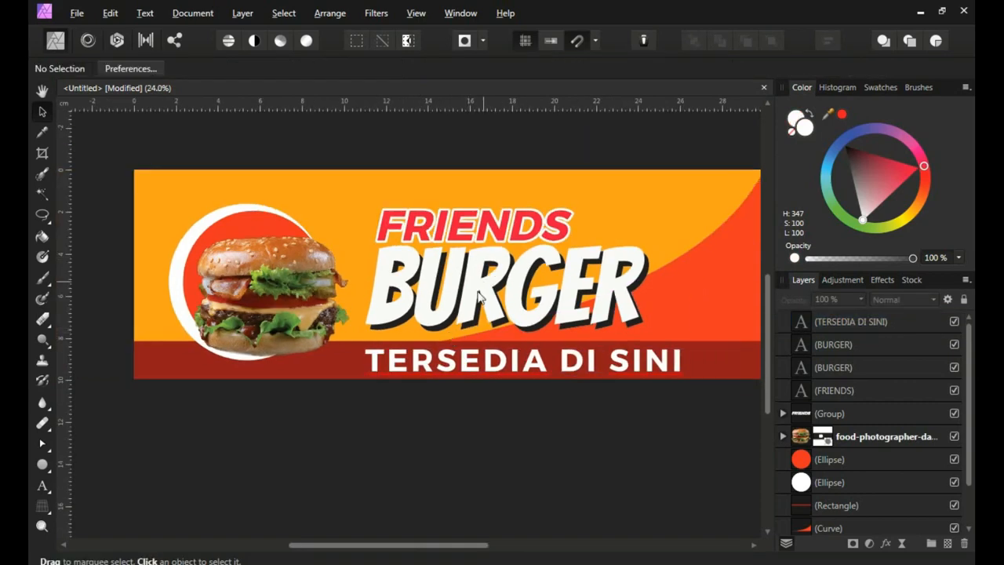
Draw a white circle about 4.4 cm in diameter over the upper-right part of the burger
left_click_drag(323, 301, 344, 321)
left_click(44, 464)
mouse_move(318, 240)
left_mouse_down()
mouse_move(392, 289)
mouse_move(377, 276)
left_mouse_up()
key("v")
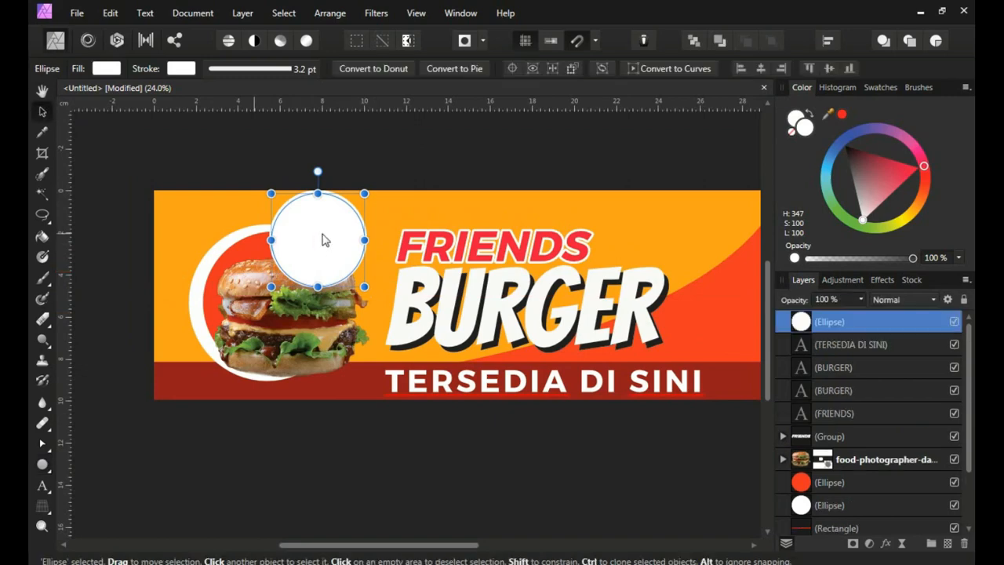
left_click_drag(324, 239, 334, 249)
Remove the new circle's stroke and fill the circle with yellow
left_click(792, 133)
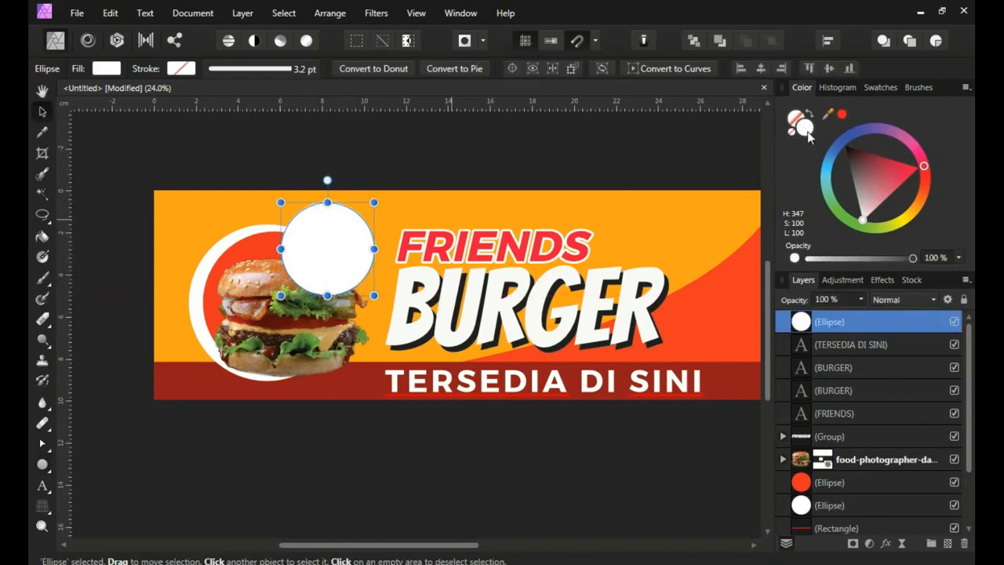
left_click_drag(925, 166, 905, 213)
scroll(357, 272, "up", 2)
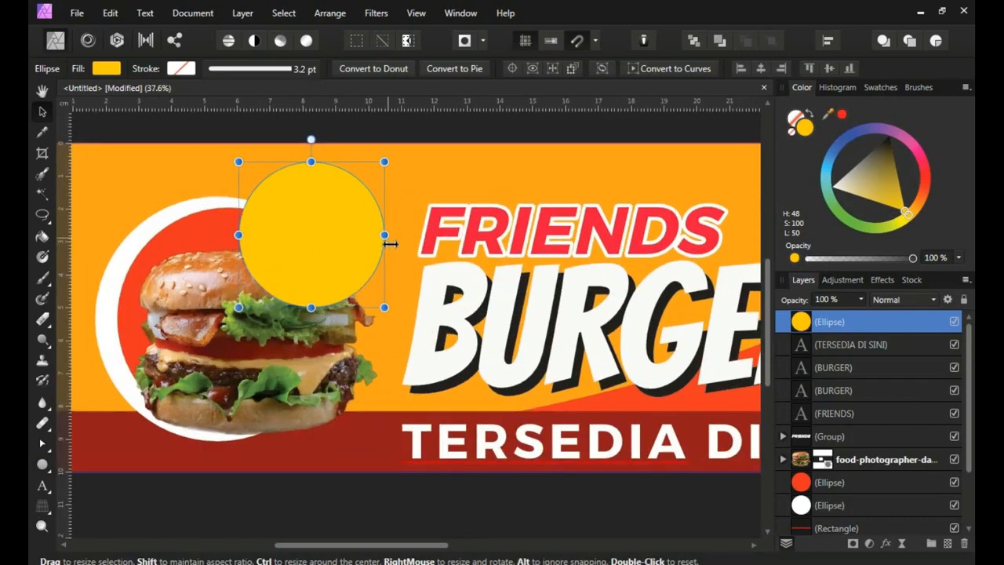
Shrink the circle to about 2.5 cm, place it at the burger's upper-right edge, and fill it white
left_click_drag(367, 245, 364, 244)
left_click_drag(325, 241, 359, 245)
left_click(826, 190)
left_click_drag(337, 210, 365, 251)
scroll(343, 259, "up", 1)
scroll(343, 259, "up", 1)
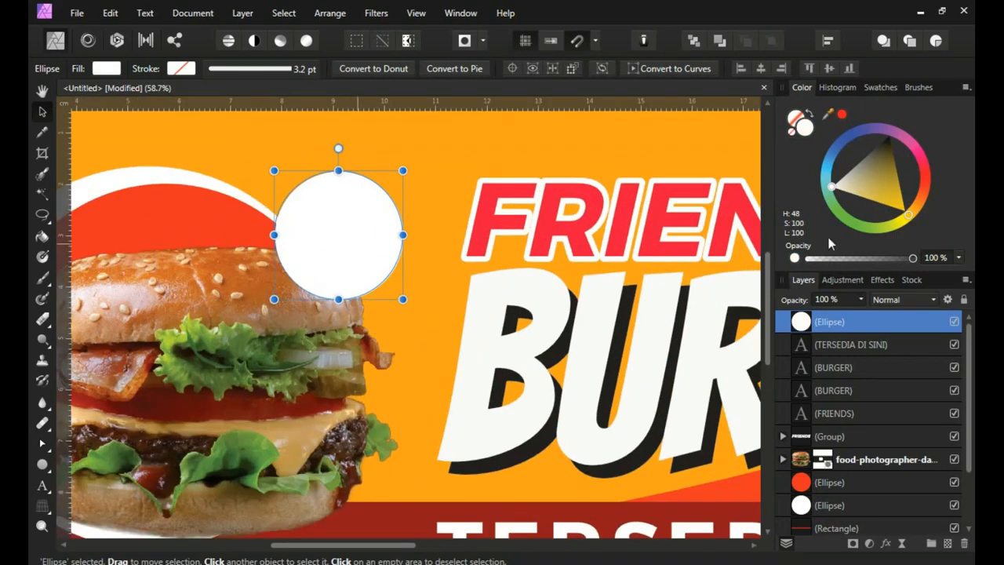
Duplicate the small white circle, shrink the copy concentrically to about 2.1 cm, and fill it with orange
right_click(818, 327)
left_click(795, 123)
scroll(413, 230, "up", 1)
mouse_move(413, 230)
left_mouse_down()
mouse_move(399, 230)
mouse_move(410, 237)
left_mouse_up()
left_click(918, 200)
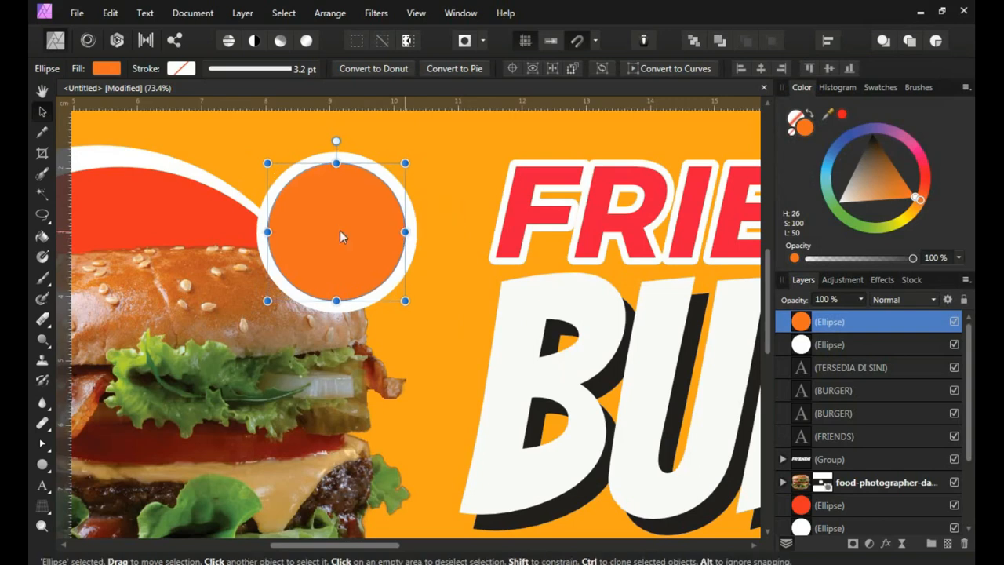
Add the white art text "25K" inside the orange circle of the badge
key("t")
left_click(296, 229)
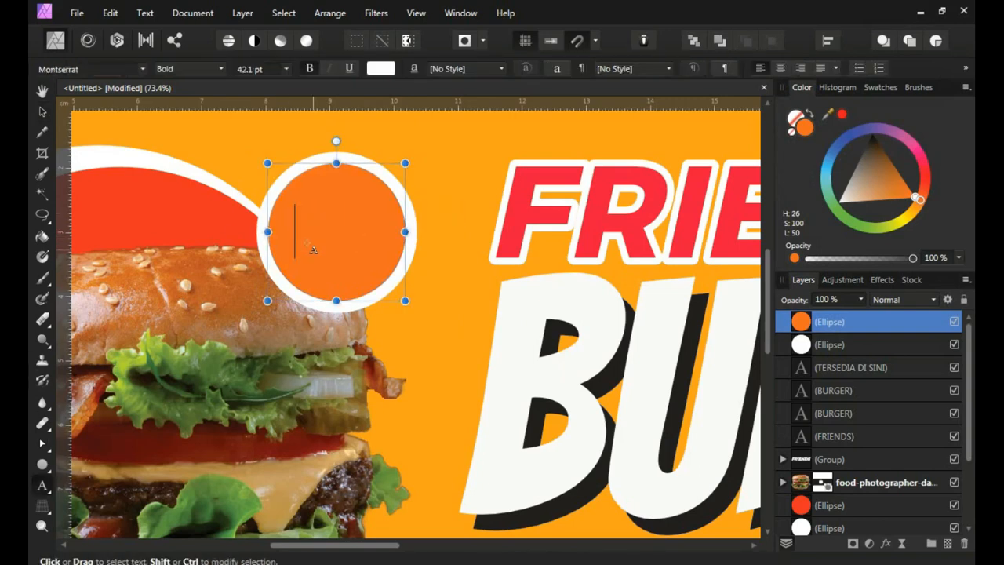
type("25K")
key("Escape")
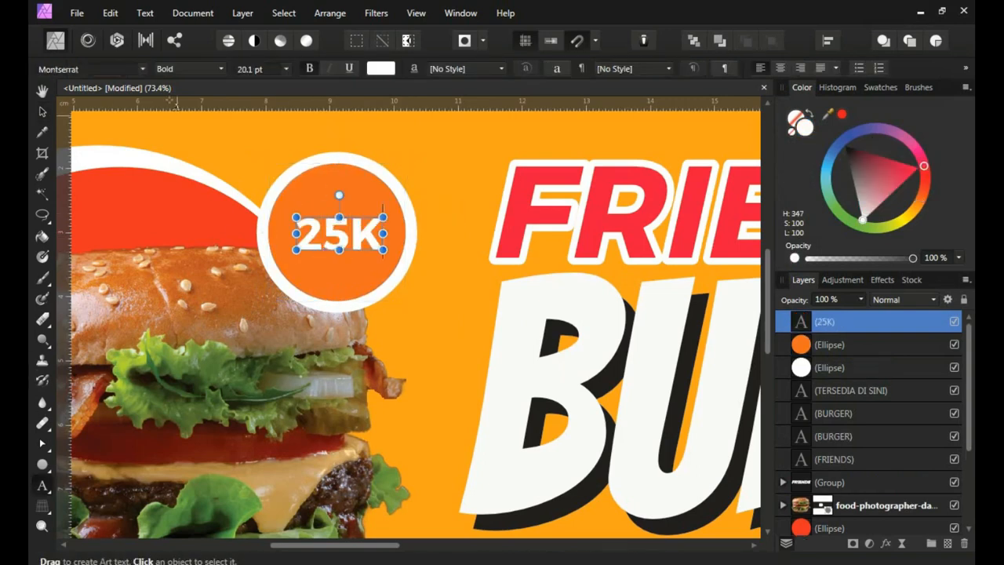
Change the 25K text's font to Poppins Bold, enlarge it to about 34.4 pt, and centre it in the badge
left_click(78, 68)
type("POP")
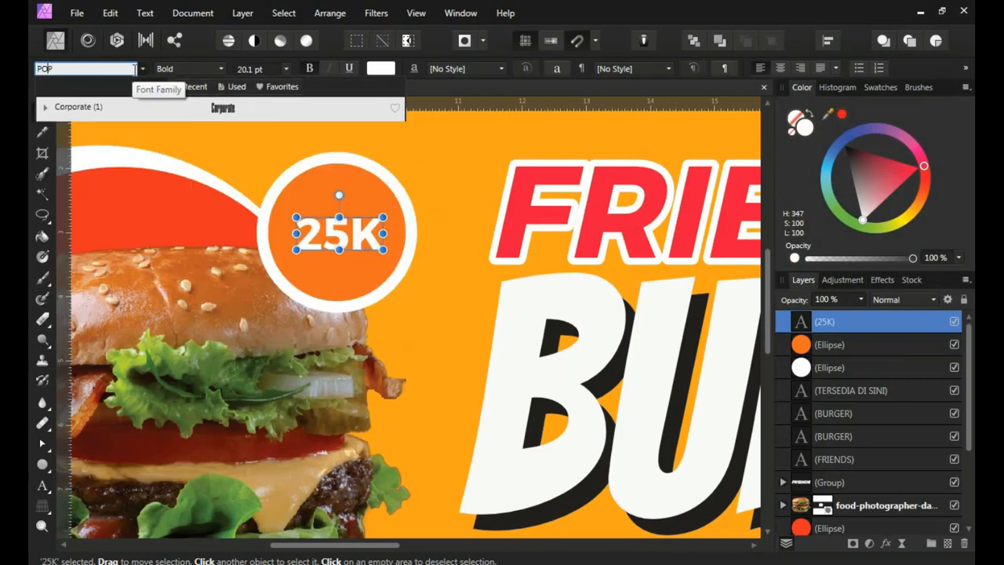
left_click(118, 105)
left_click_drag(384, 234, 394, 233)
left_click_drag(340, 255, 344, 231)
scroll(358, 233, "down", 5)
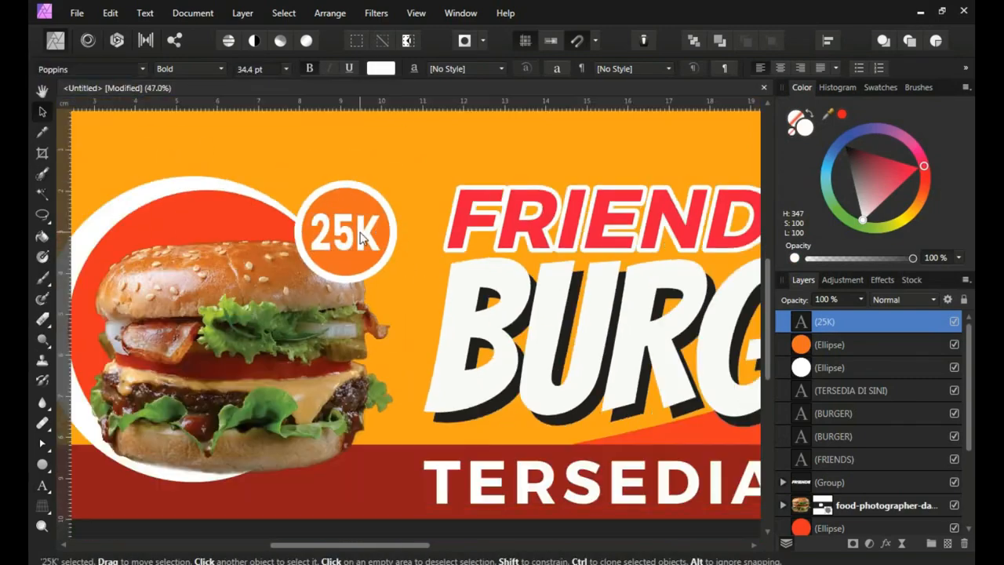
key("ctrl+d")
Select the FRIENDS and BURGER title objects together and move them about 1.4 cm to the right
scroll(409, 348, "down", 1)
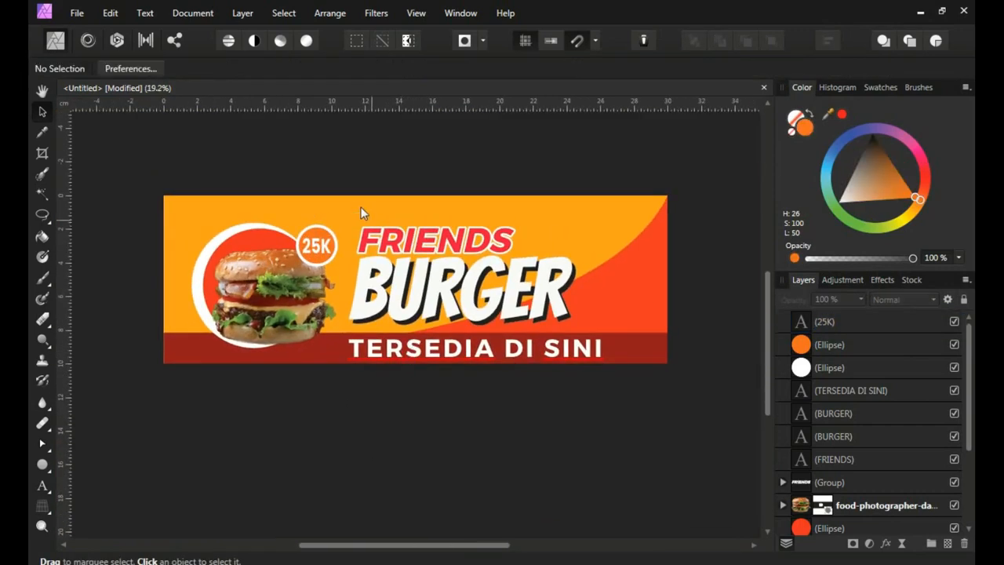
left_click_drag(341, 184, 604, 336)
scroll(530, 306, "up", 1)
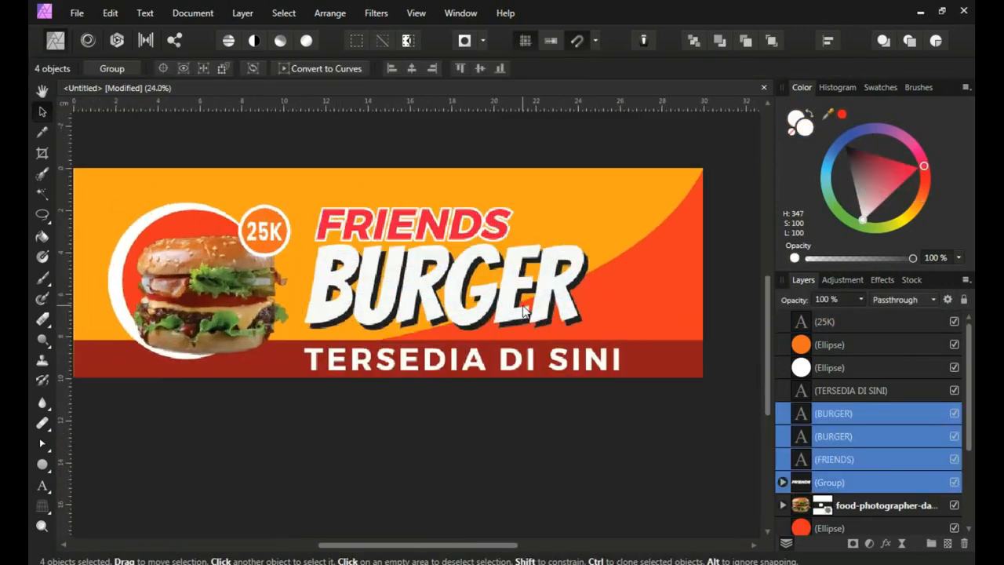
left_click_drag(542, 302, 544, 302)
Shrink the TERSEDIA DI SINI line to about 14.3 cm wide and place it slightly further right beneath the title
left_click(533, 366)
left_click_drag(623, 371, 615, 369)
key("ctrl+d")
left_click_drag(404, 316, 426, 364)
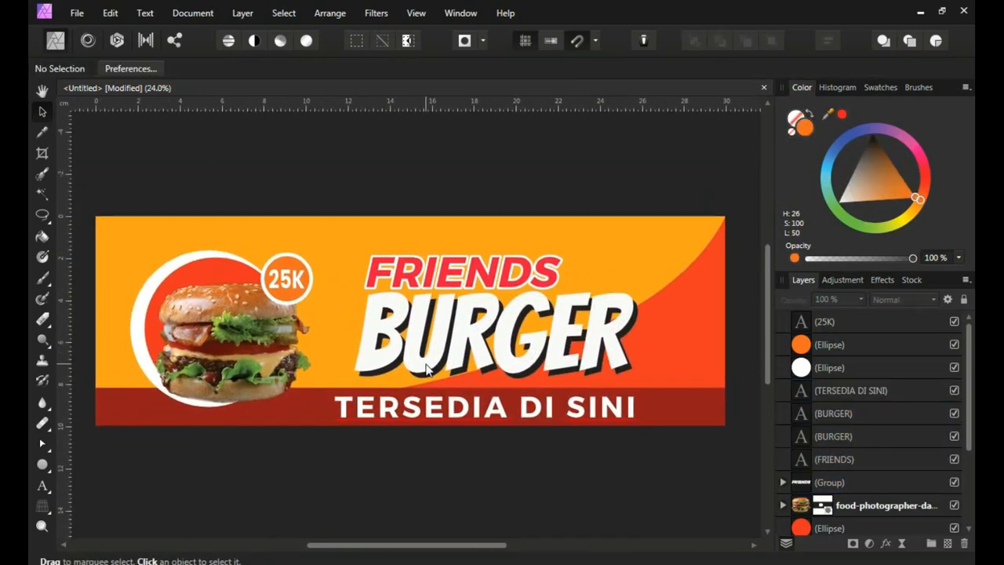